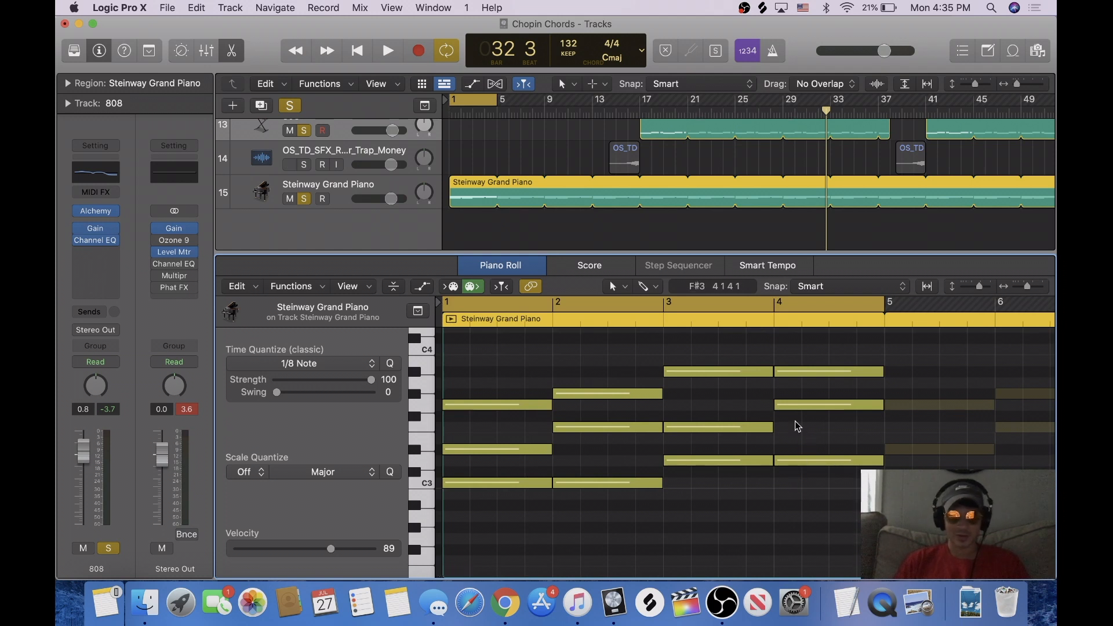
Audition the four chords of the Steinway Grand Piano region one by one, and play the whole progression
scroll(795, 427, "down", 1)
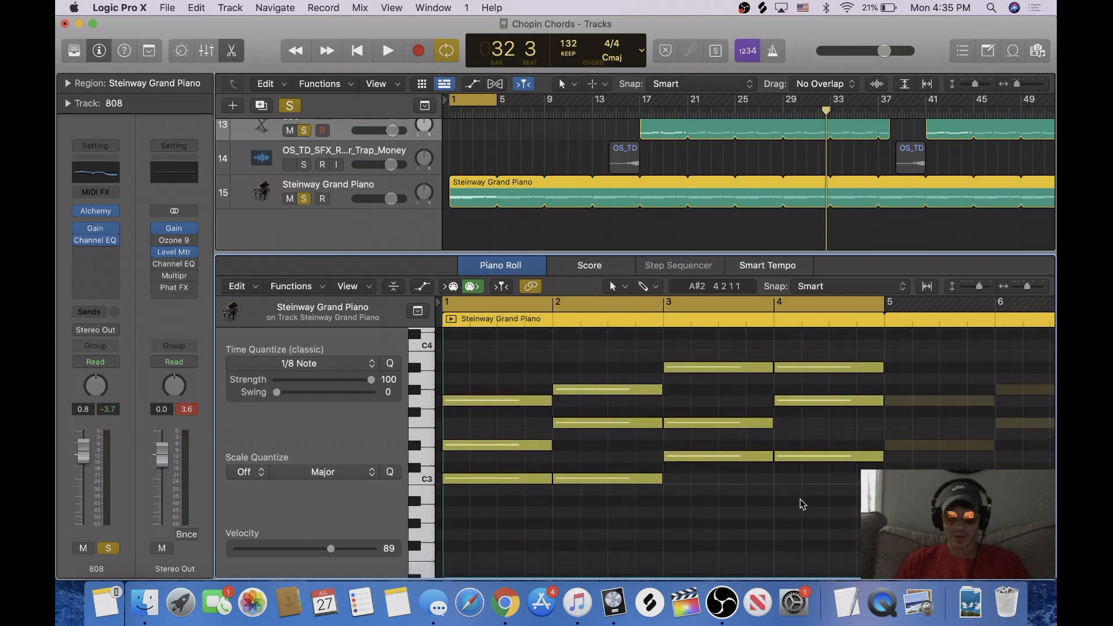
scroll(800, 500, "up", 3)
scroll(801, 499, "down", 4)
scroll(801, 499, "up", 2)
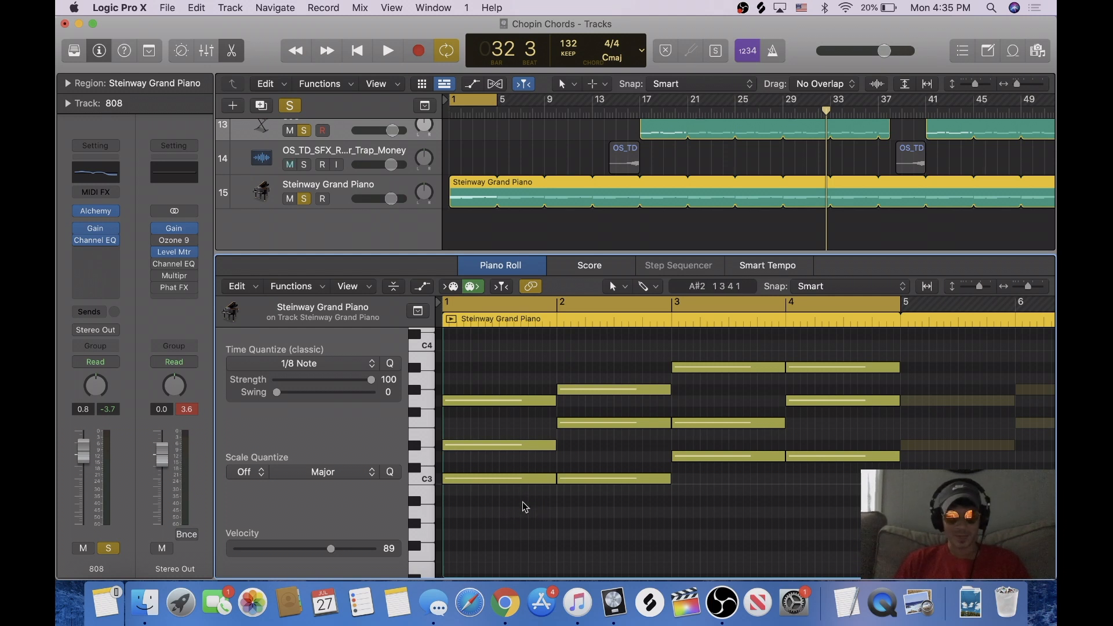
left_click_drag(523, 502, 519, 376)
left_click_drag(646, 510, 600, 351)
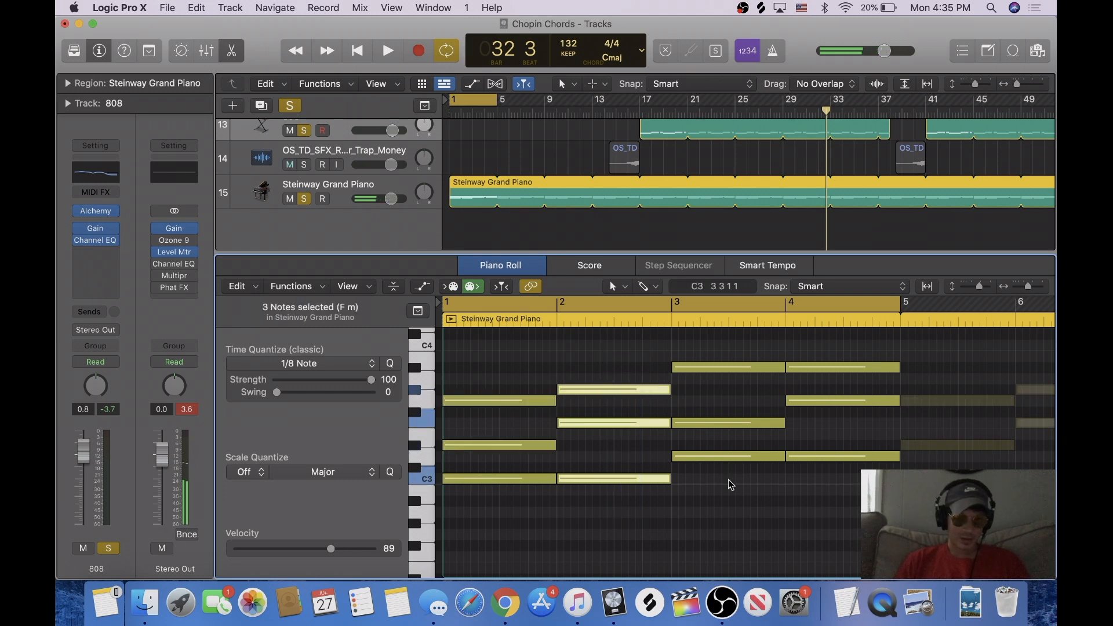
left_click_drag(728, 479, 720, 353)
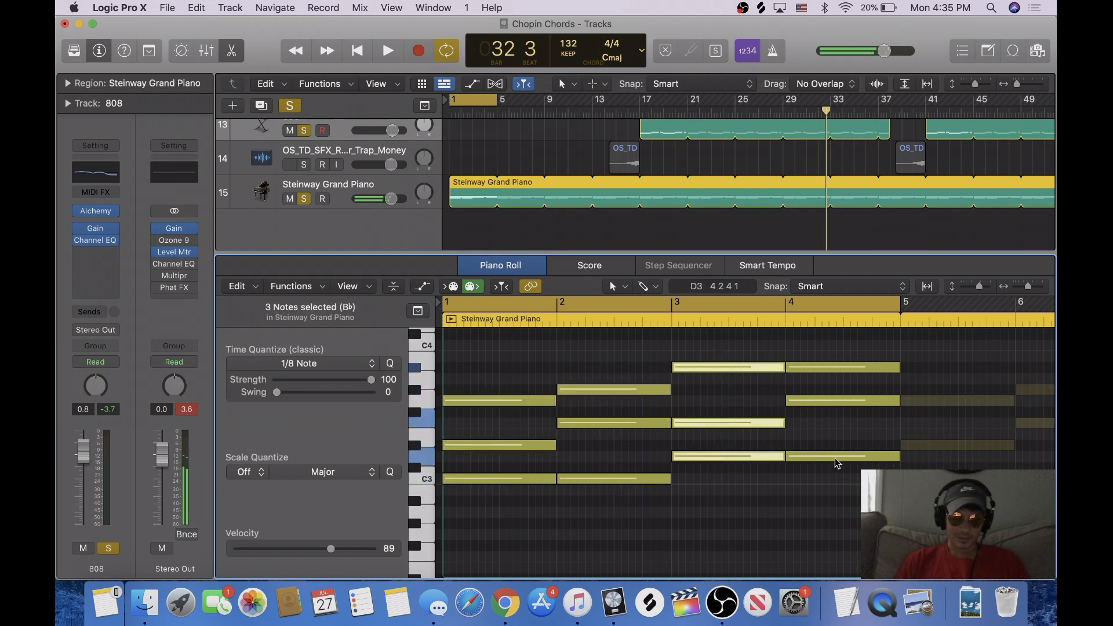
left_click_drag(836, 470, 821, 351)
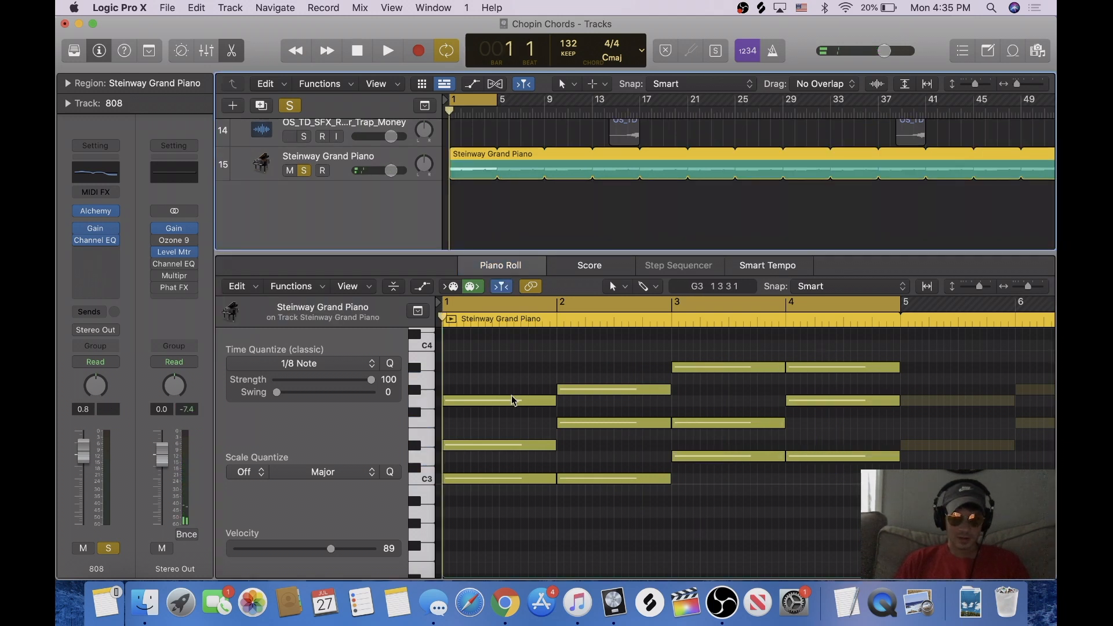
key("space")
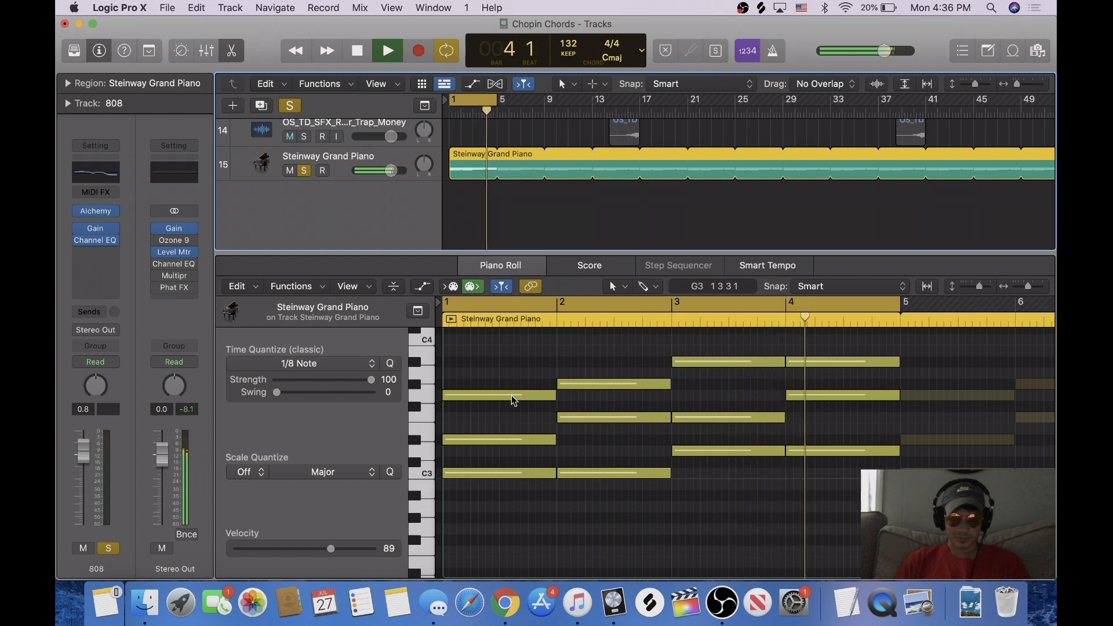
key("space")
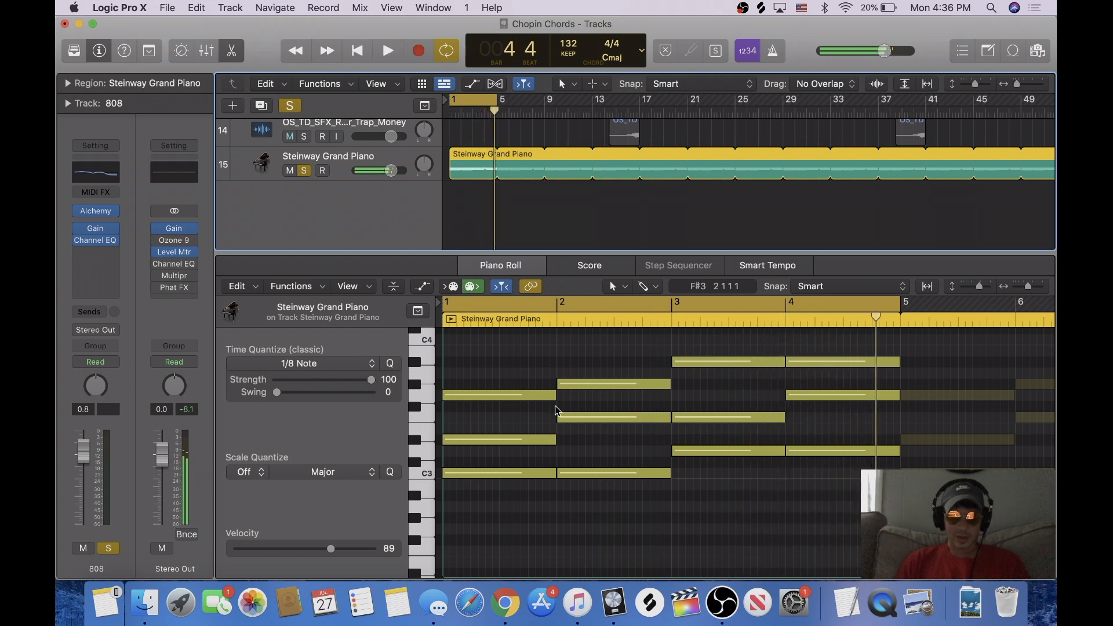
Transpose all twelve chord notes down two semitones so the first root is A#2, play the result, and close the note editor
scroll(555, 409, "down", 3)
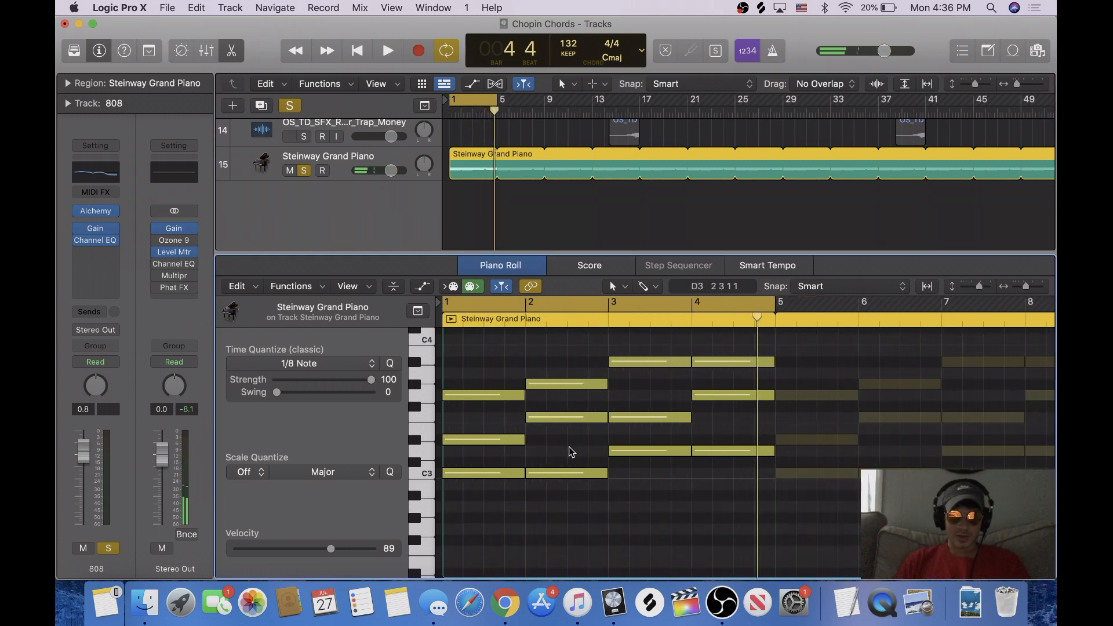
left_click_drag(738, 497, 524, 360)
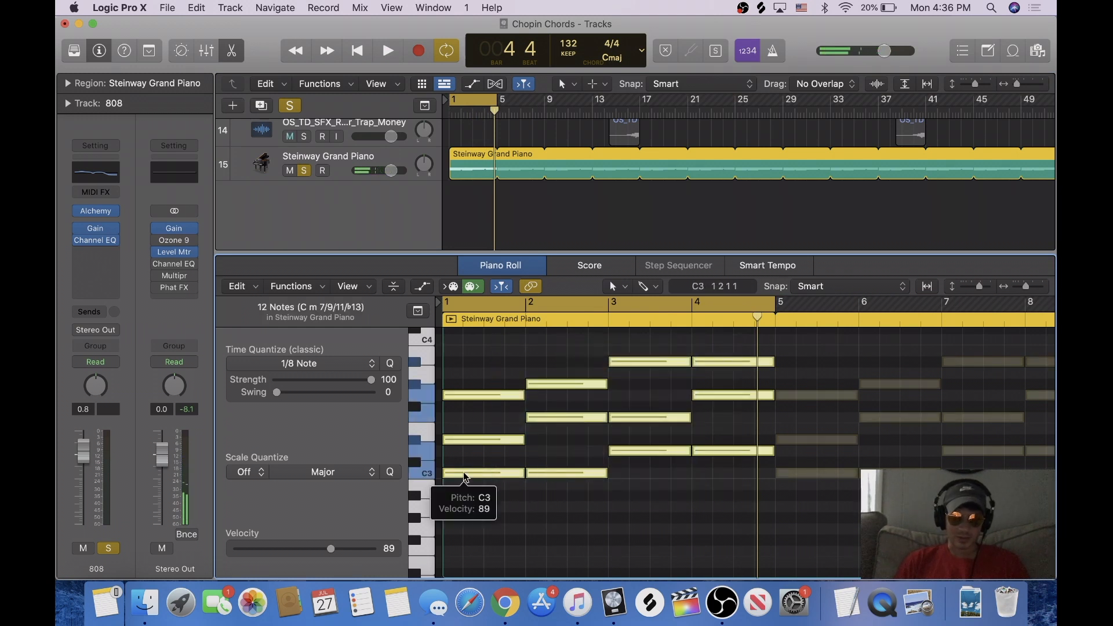
left_click_drag(463, 476, 464, 501)
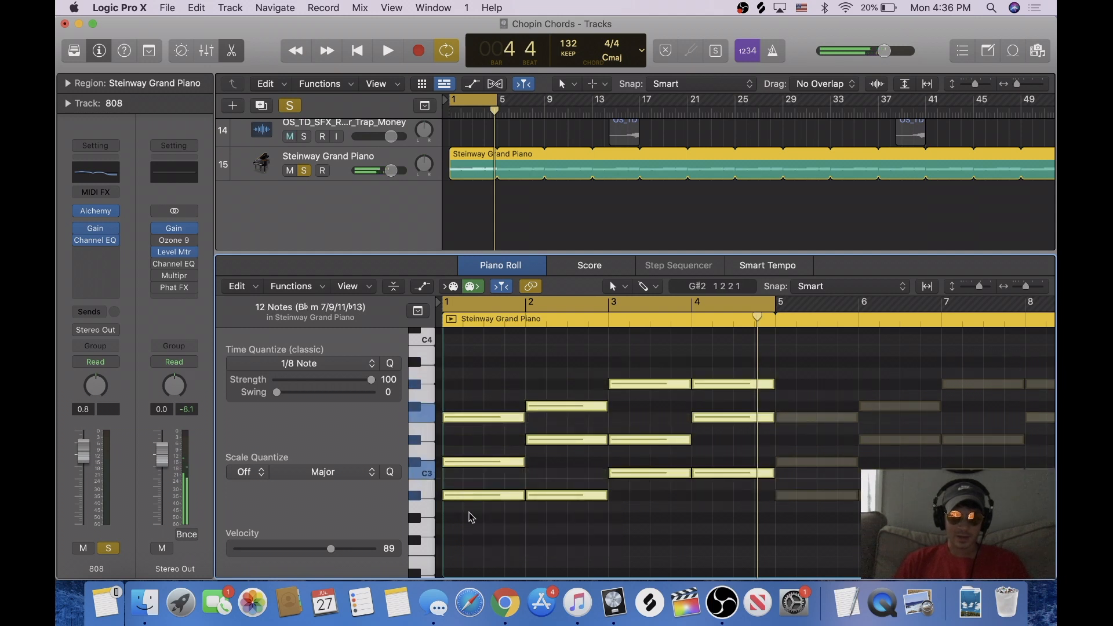
left_click(470, 494)
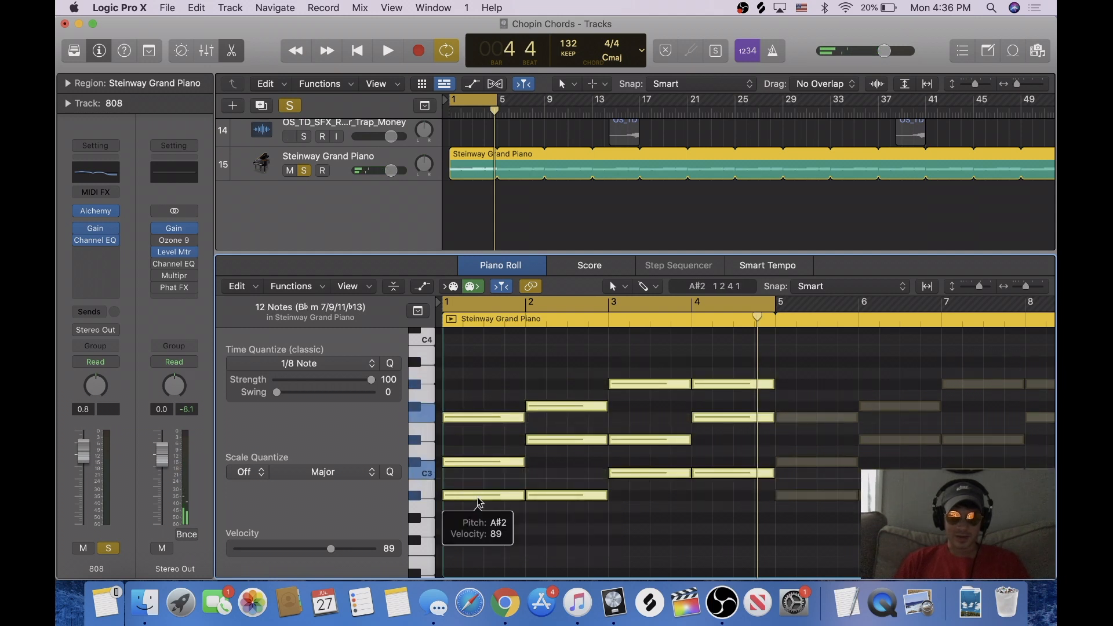
key("space")
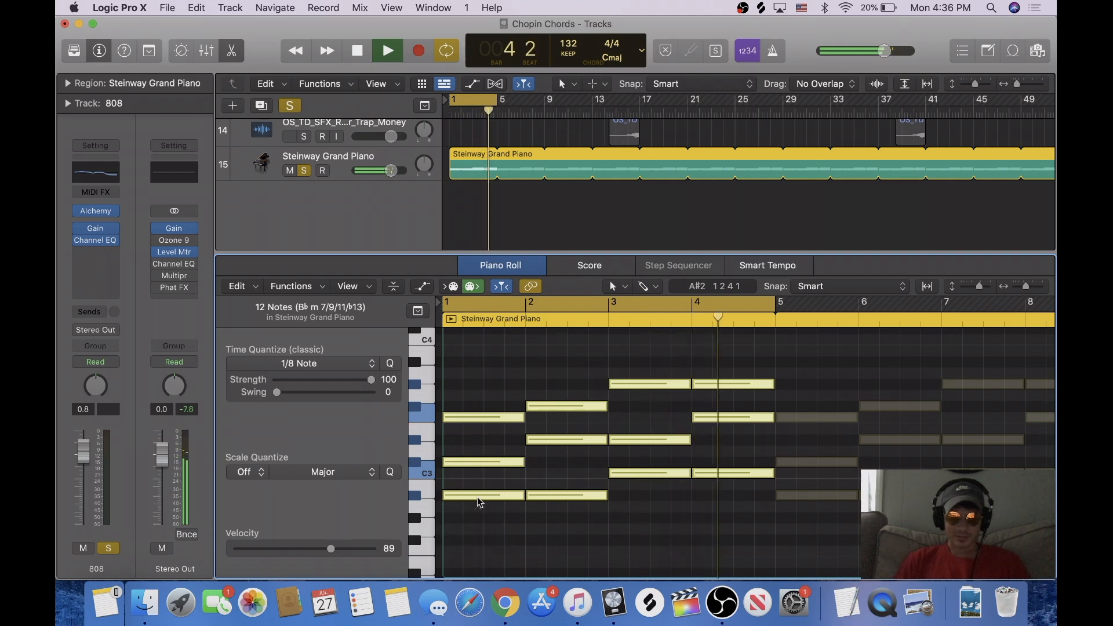
key("space")
key("b")
key("b")
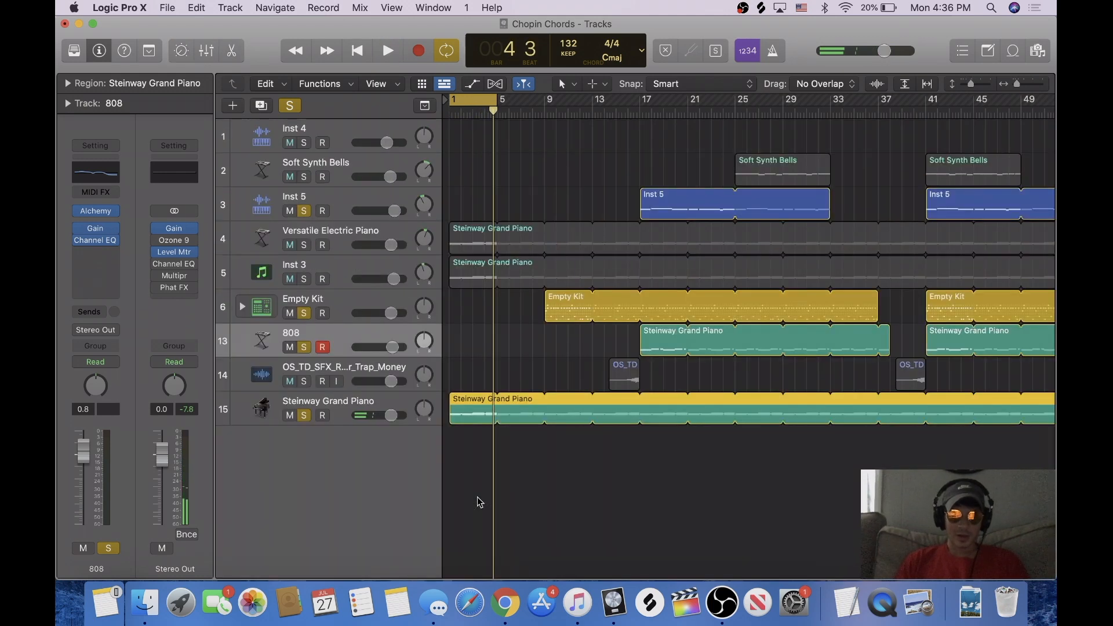
Mute the Steinway Grand Piano track and clear the solo on all tracks
left_click(480, 483)
left_click(289, 416)
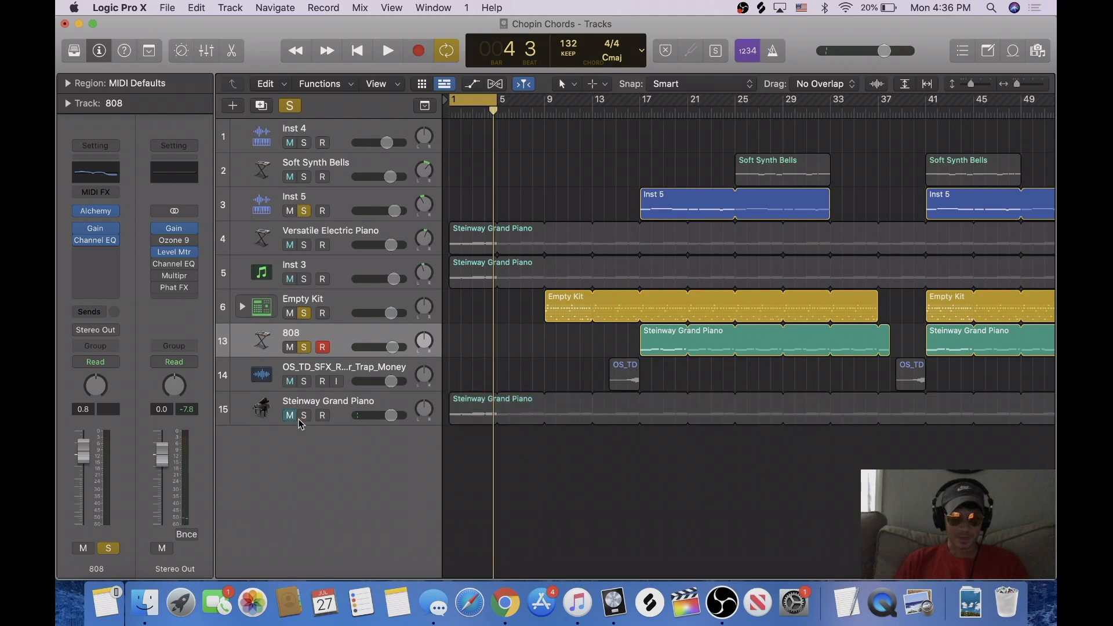
left_click(298, 106)
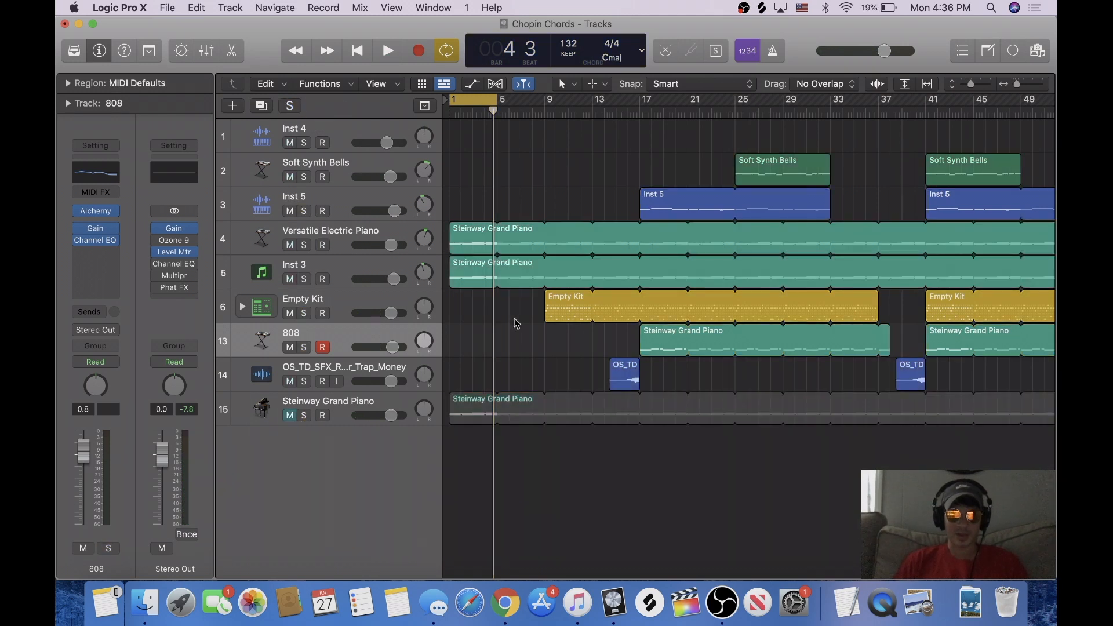
Solo the Versatile Electric Piano track and play it from bar 1
scroll(515, 323, "up", 6)
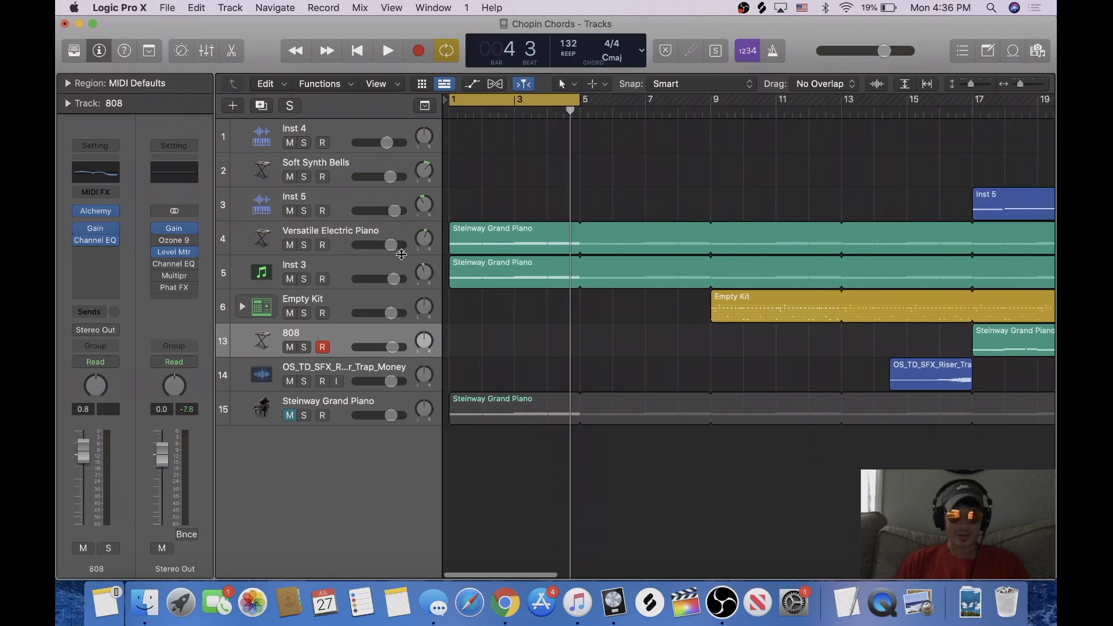
left_click(304, 245)
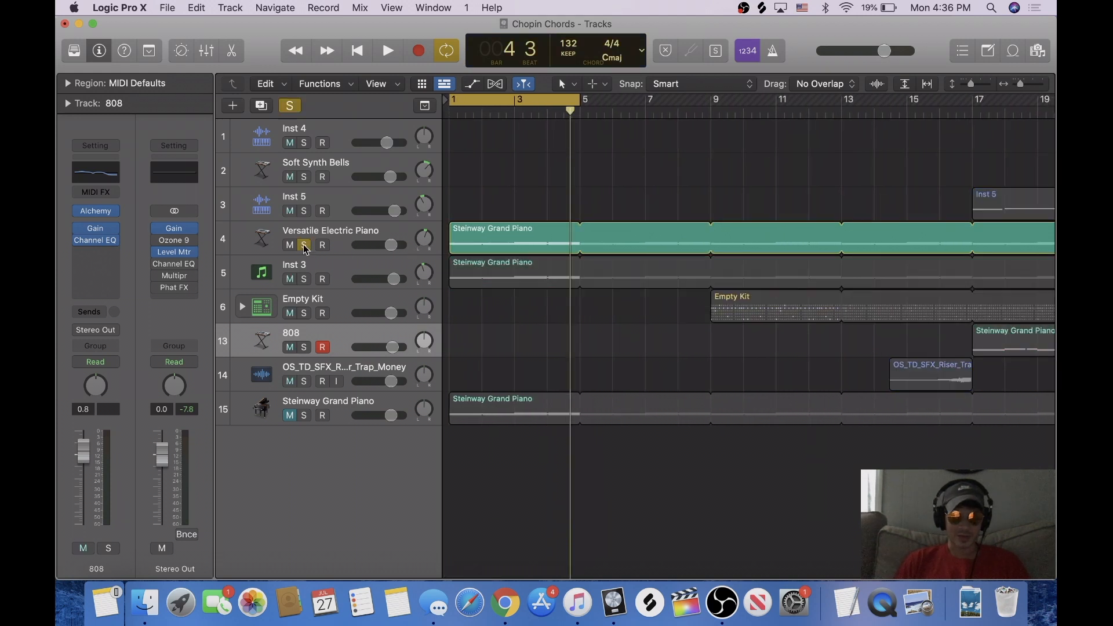
left_click(450, 114)
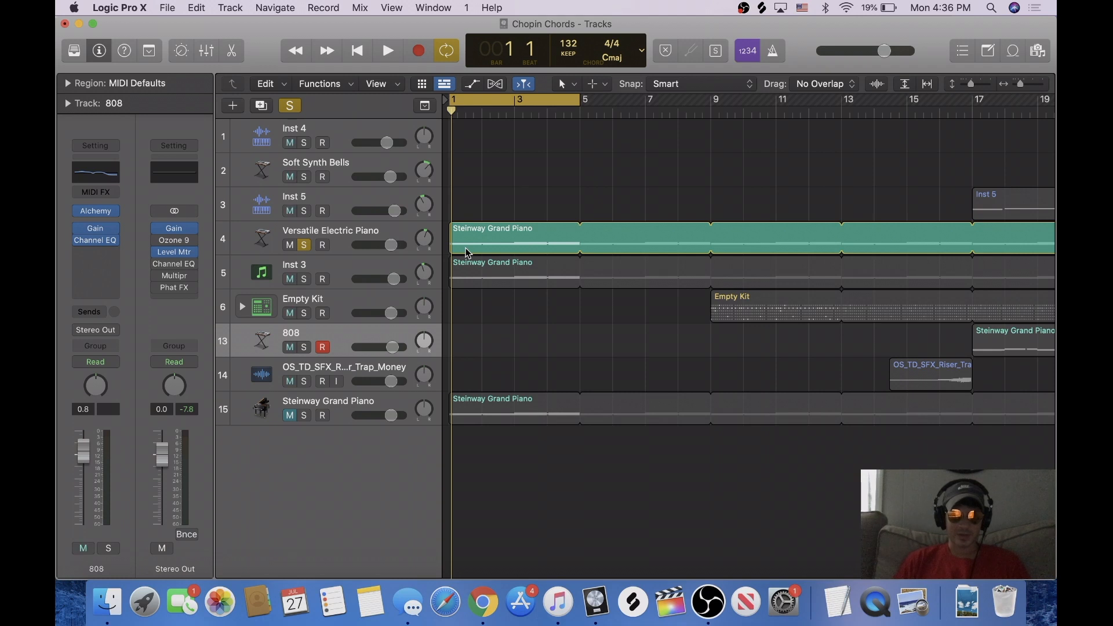
key("space")
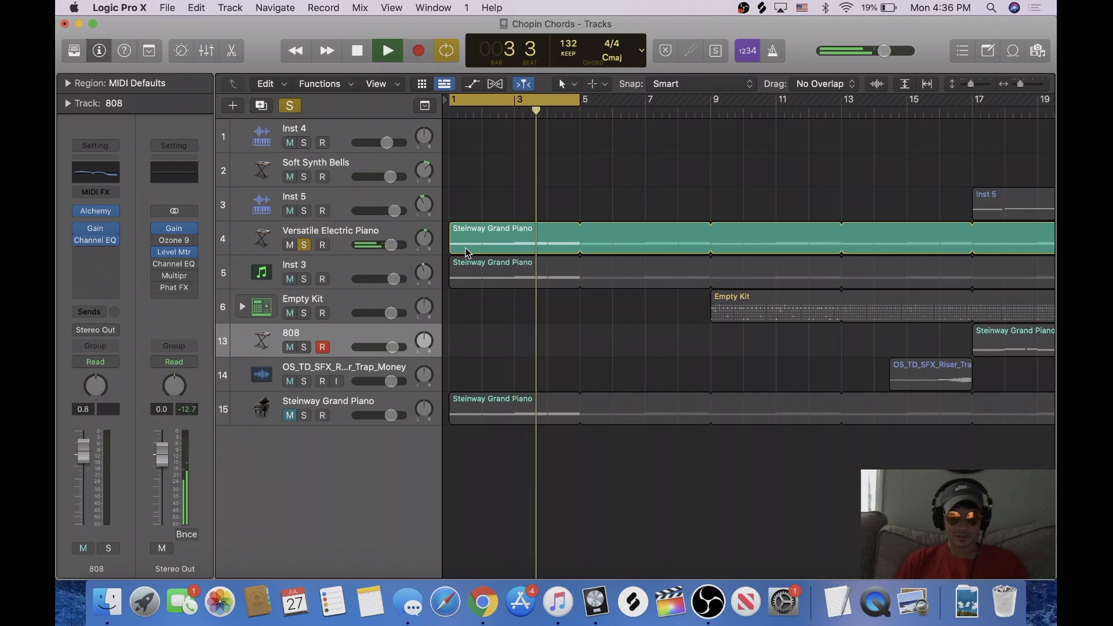
key("space")
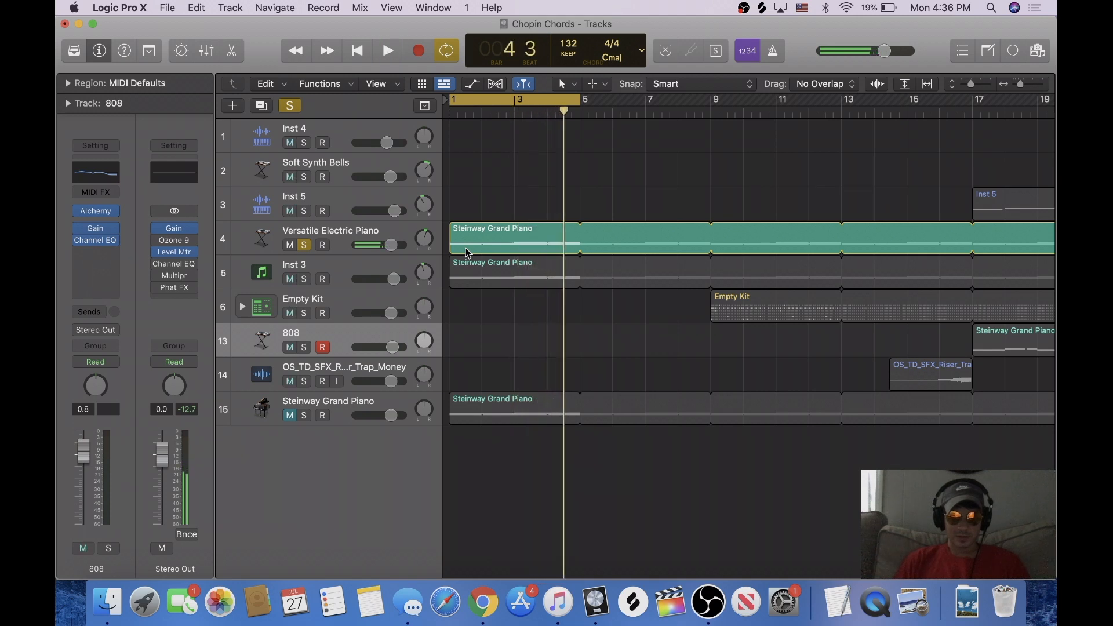
Add the Inst 3 track to the solo and play it together with the electric piano
left_click(305, 279)
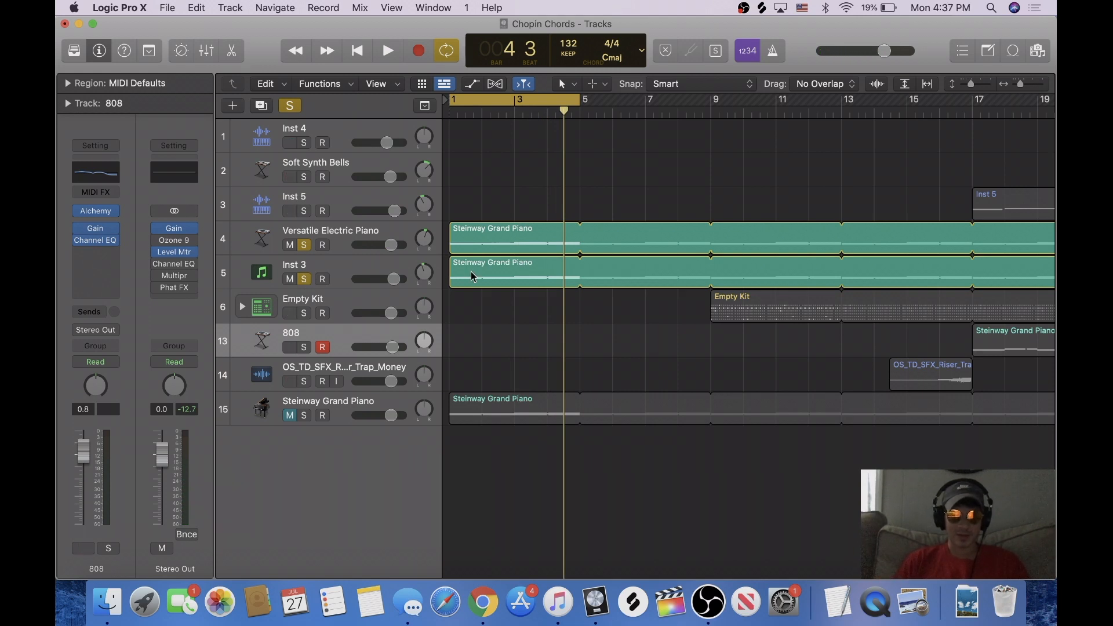
key("space")
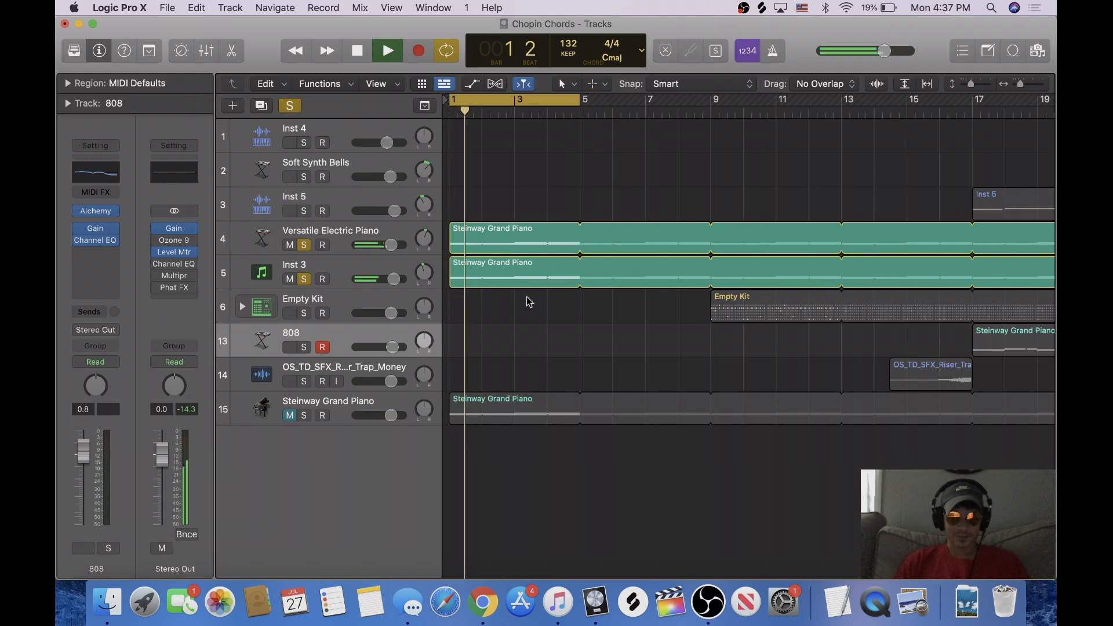
key("super+Left")
key("super+Left")
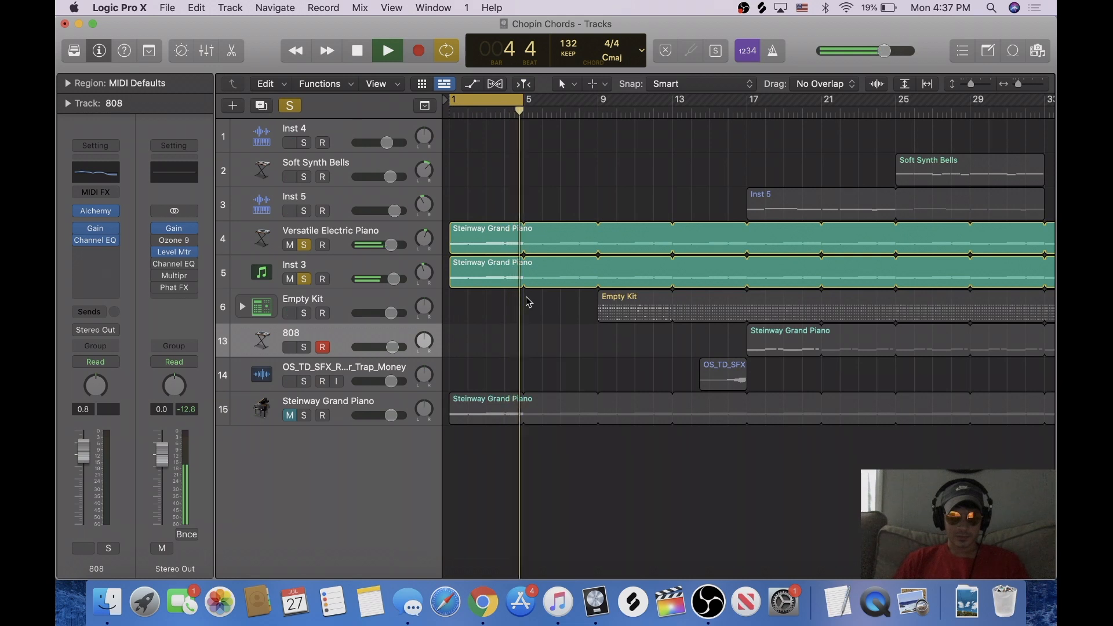
key("space")
Move the playhead to bar 9 and set the cycle range to bars 9 through 13
left_click(492, 103)
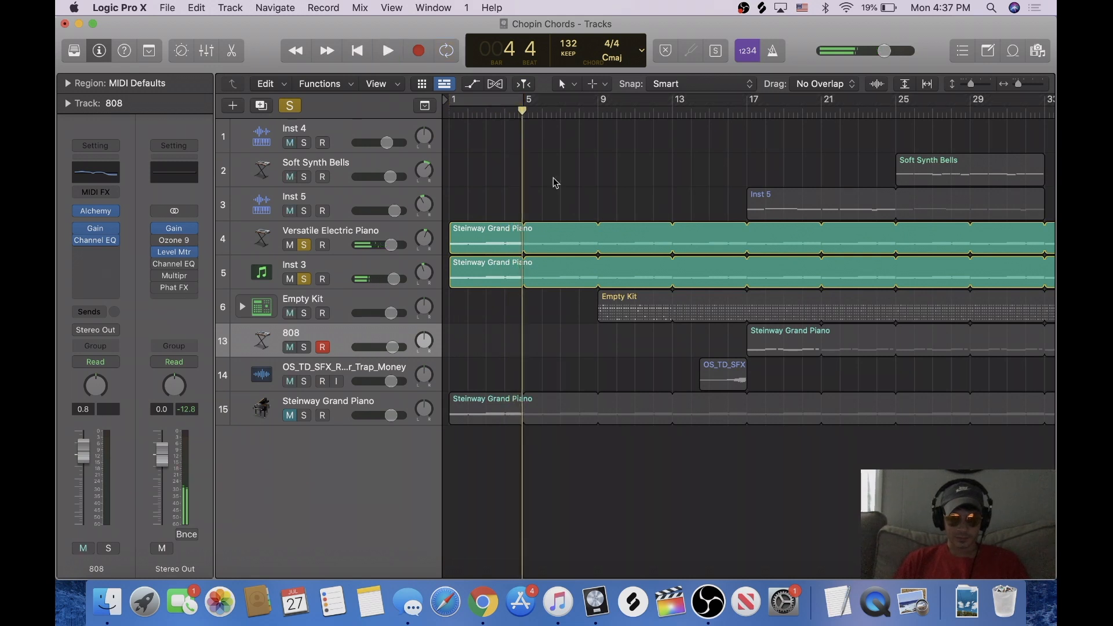
key("super+Left")
key("super+Left")
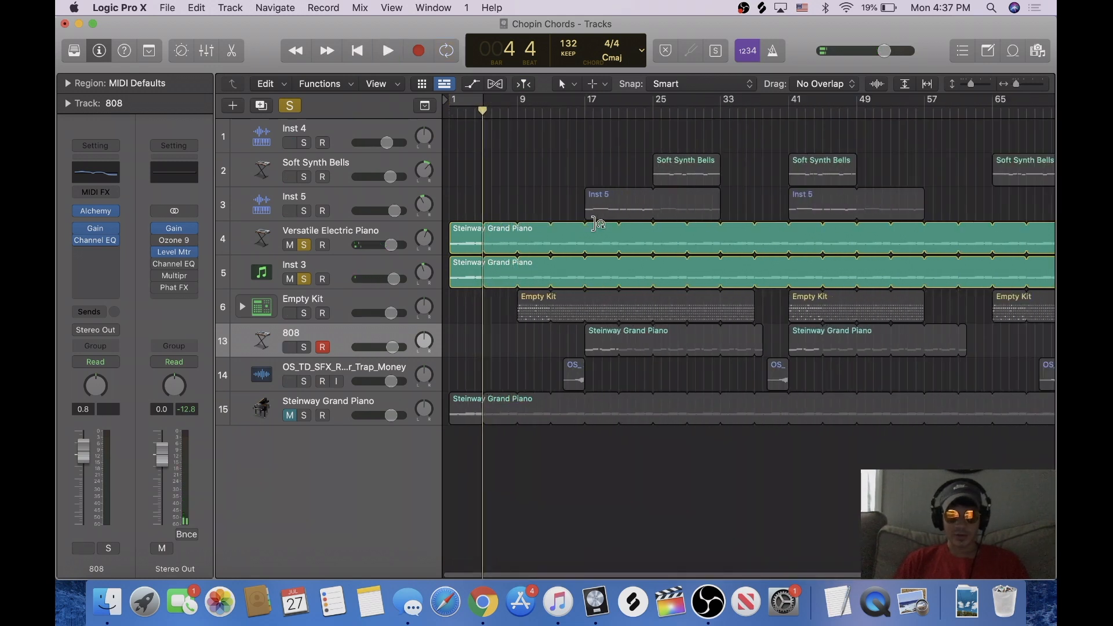
key("super+Left")
key("super+Right")
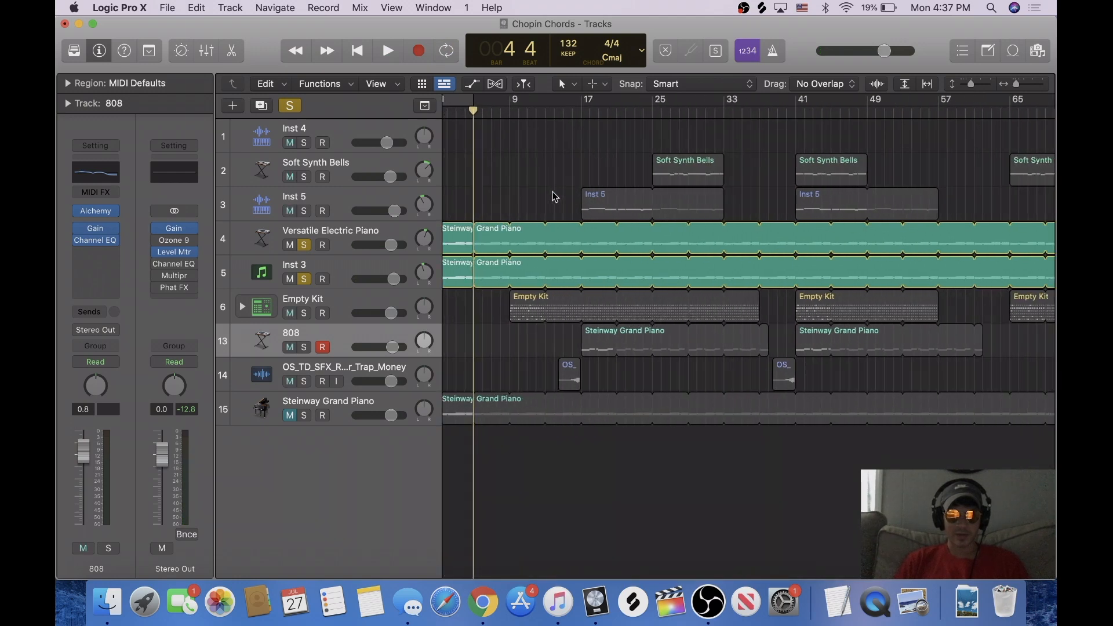
left_click(519, 115)
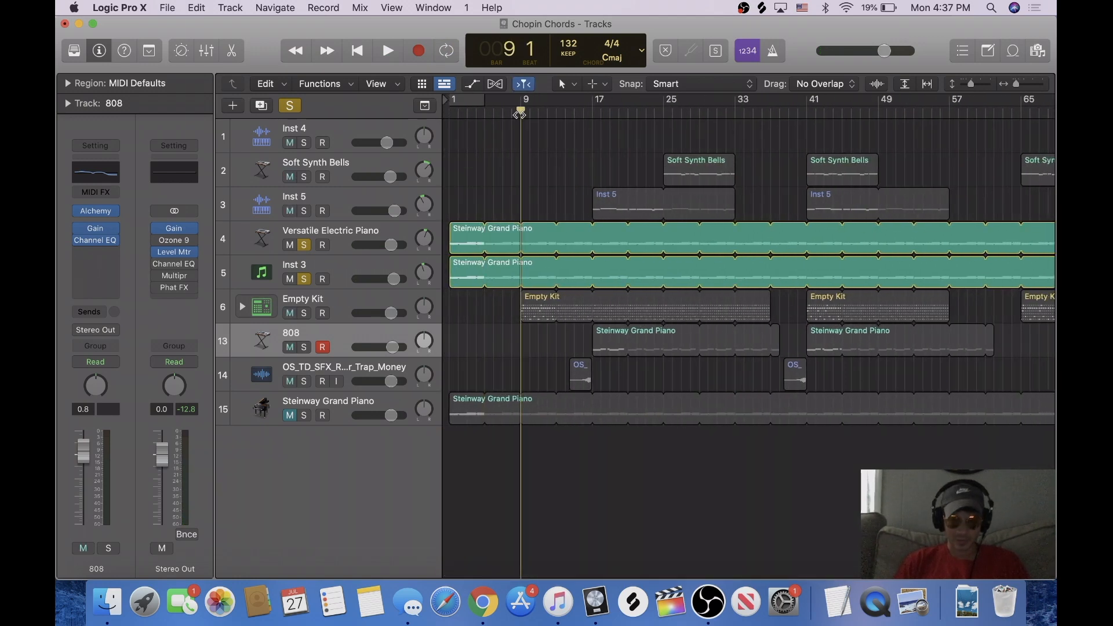
left_click_drag(521, 107, 560, 97)
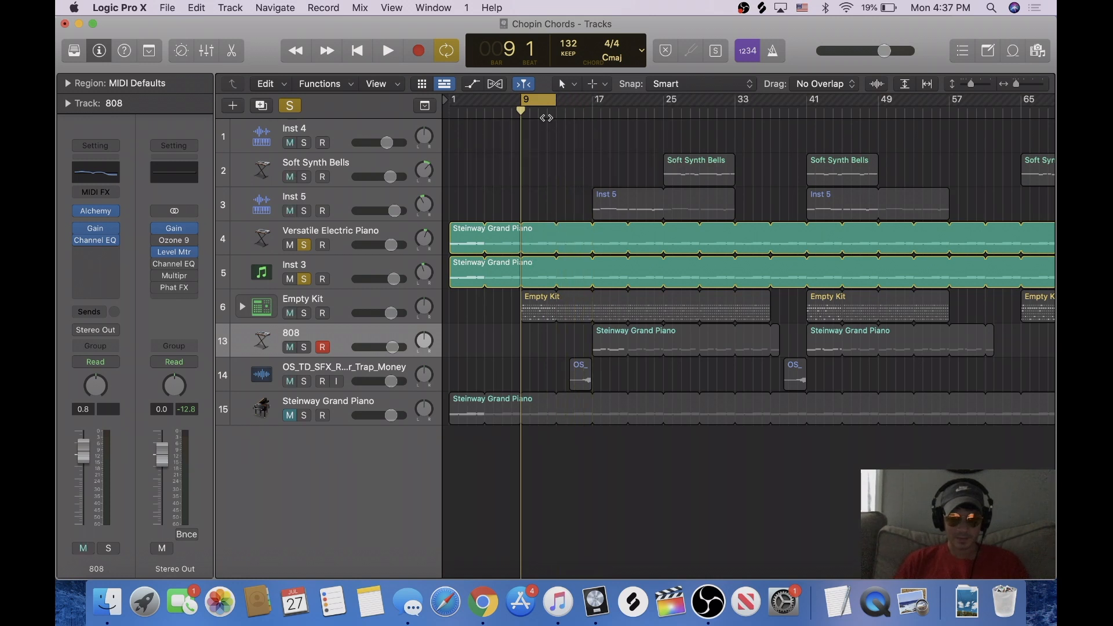
Add the Empty Kit drum track to the soloed tracks
key("super+Right")
key("super+Right")
key("super+Right")
key("super+Right")
left_click(304, 313)
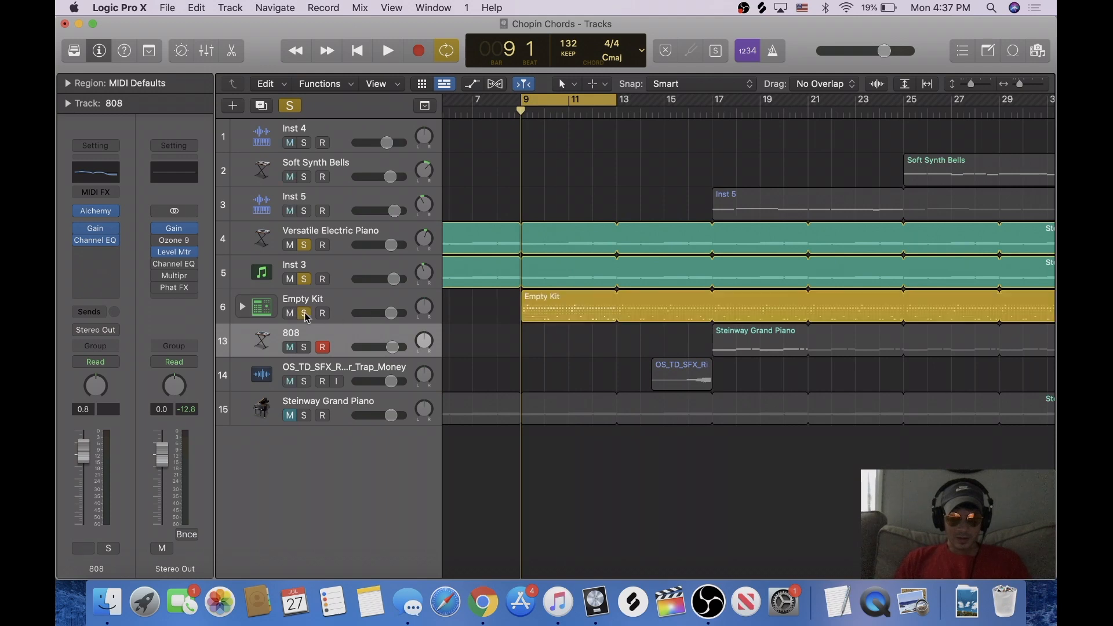
Examine both halves of the 64-step Empty Kit pattern in the step sequencer, and close the editor
double_click(573, 318)
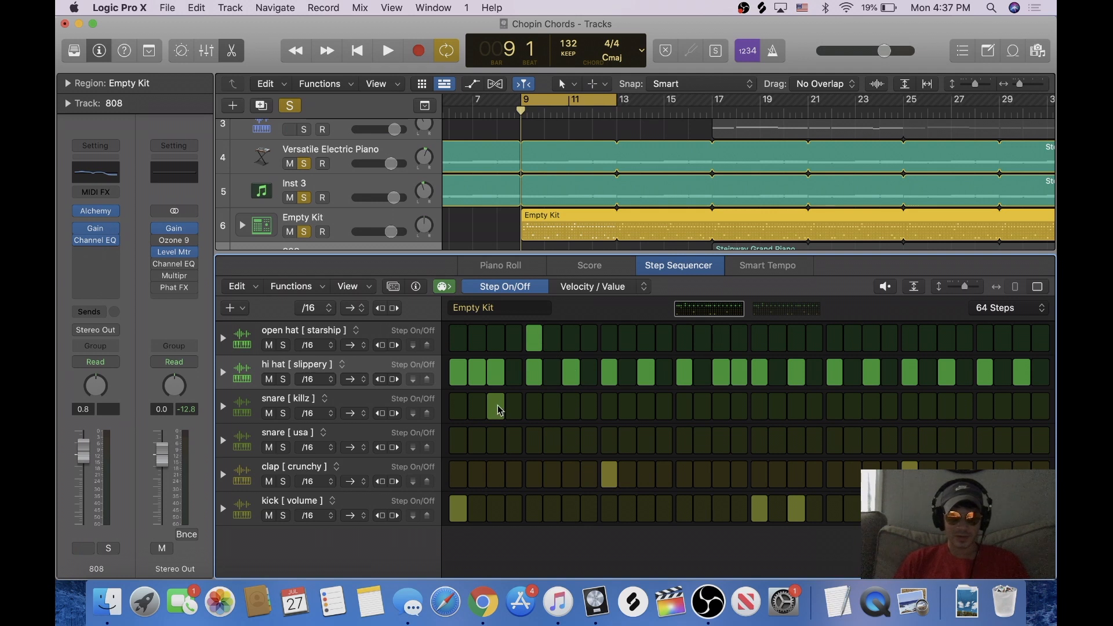
left_click(787, 313)
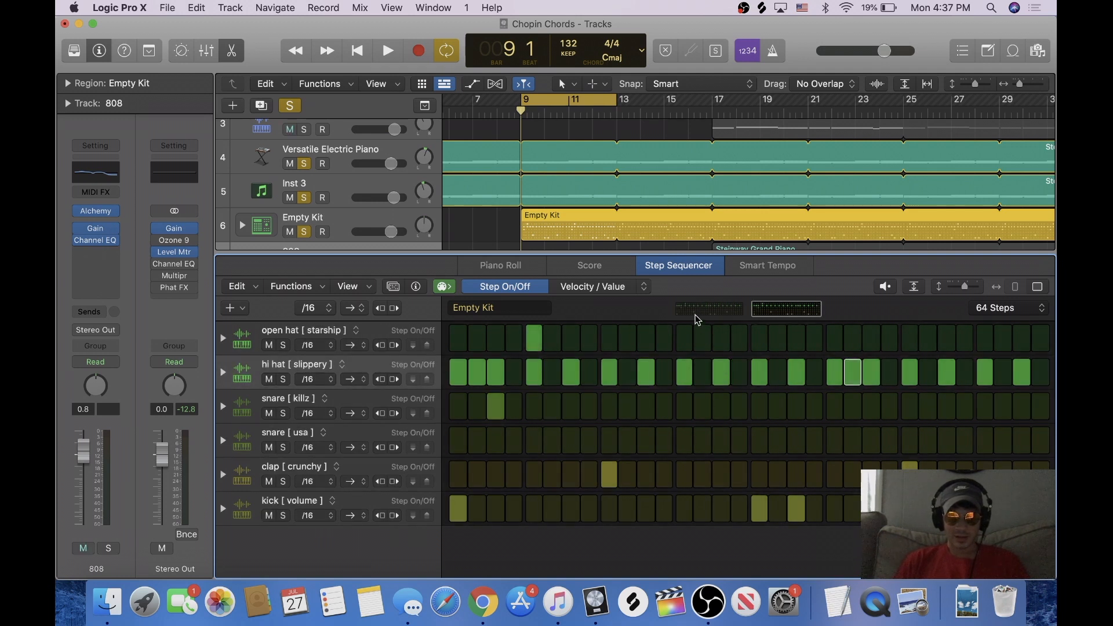
left_click(697, 312)
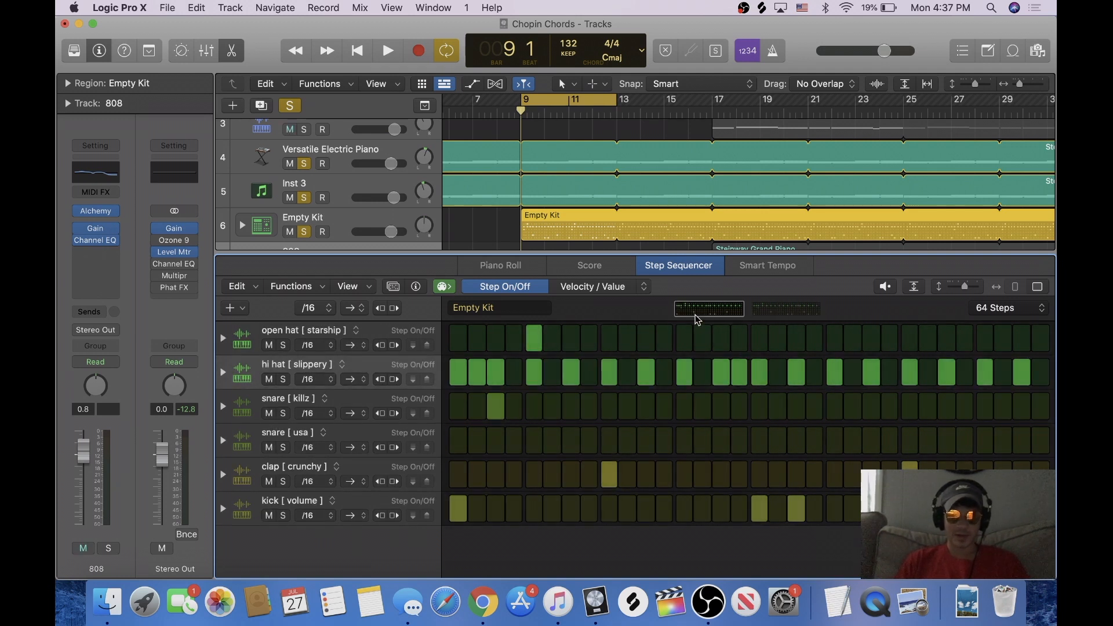
key("b")
key("b")
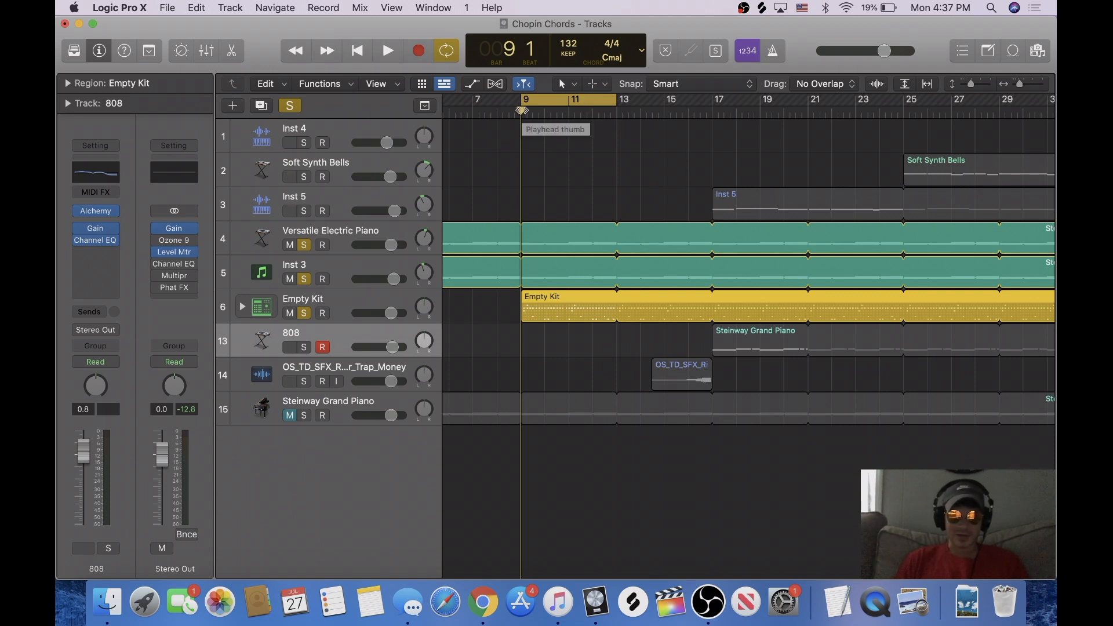
Play the soloed electric piano, Inst 3 and Empty Kit tracks through the cycle range, and stop playback
key("super+Left")
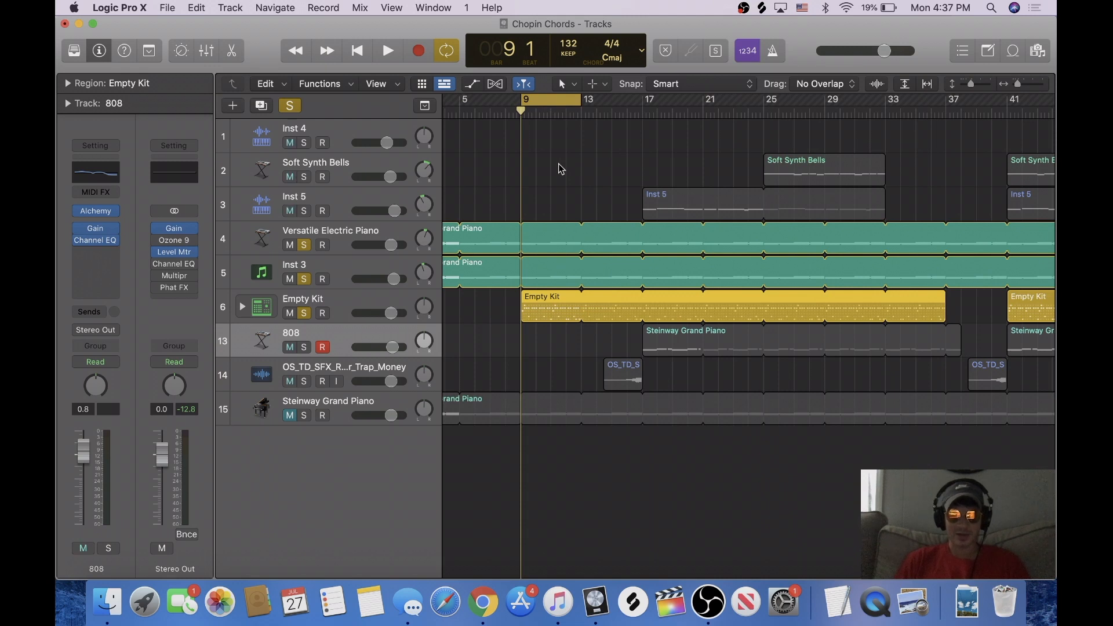
key("space")
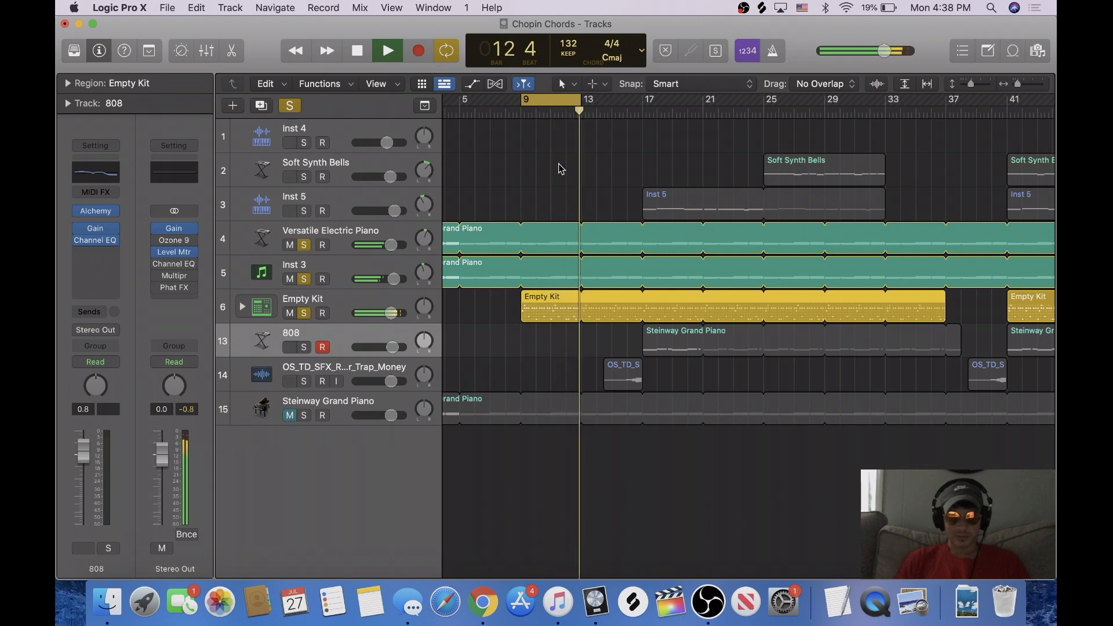
key("space")
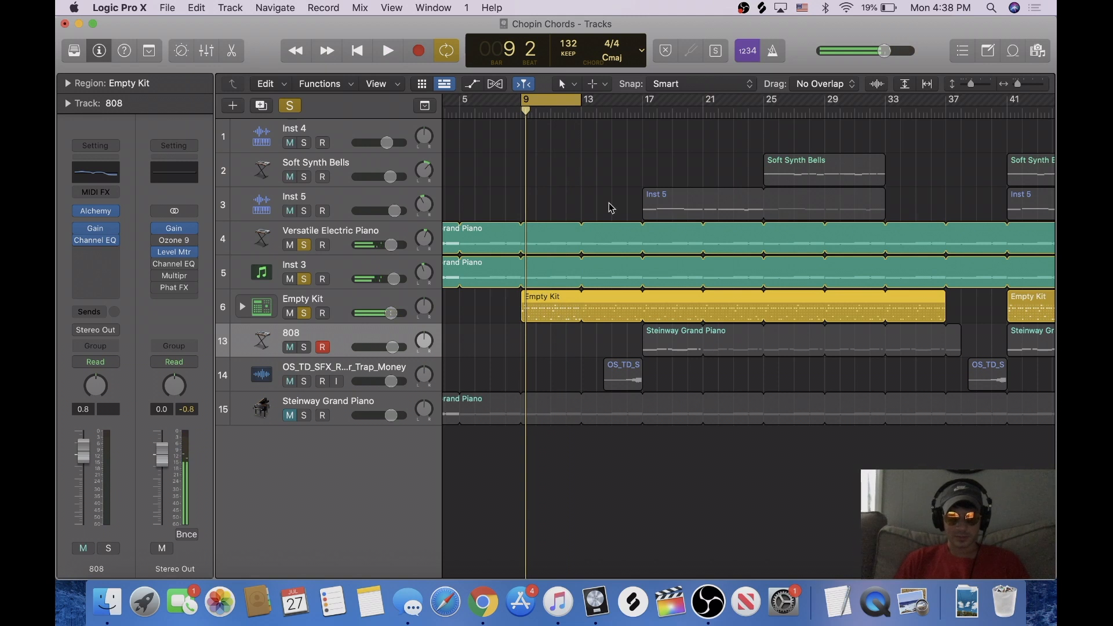
Turn off the cycle range, add the 808 and OS_TD_SFX tracks to the solo, and place the playhead at bar 13
scroll(619, 290, "right", 1)
left_click(560, 97)
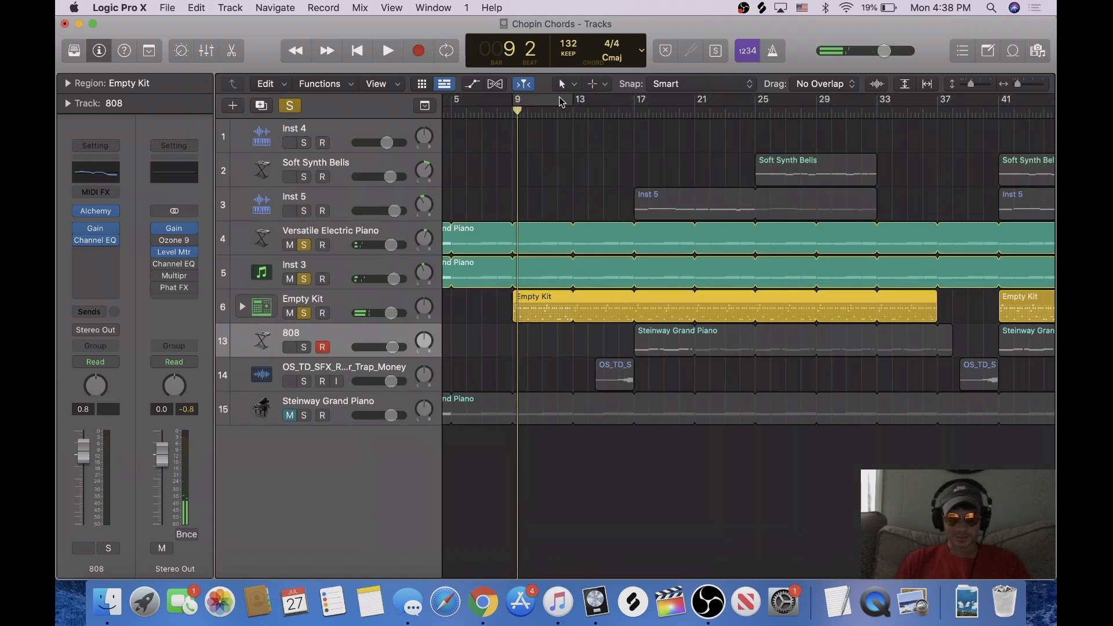
left_click(304, 347)
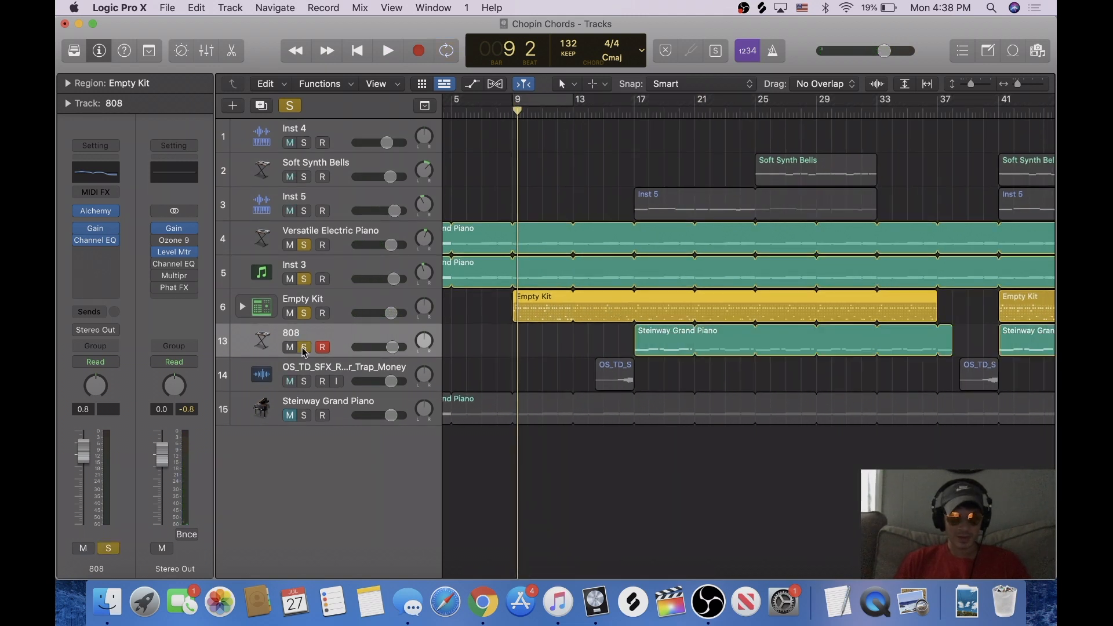
left_click(572, 110)
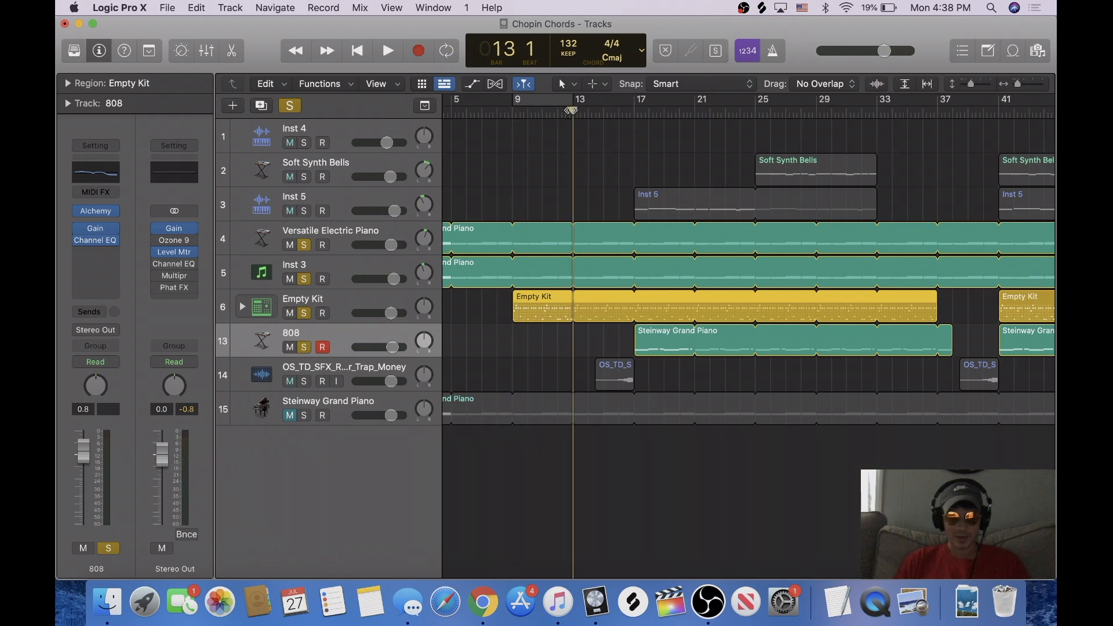
left_click(305, 382)
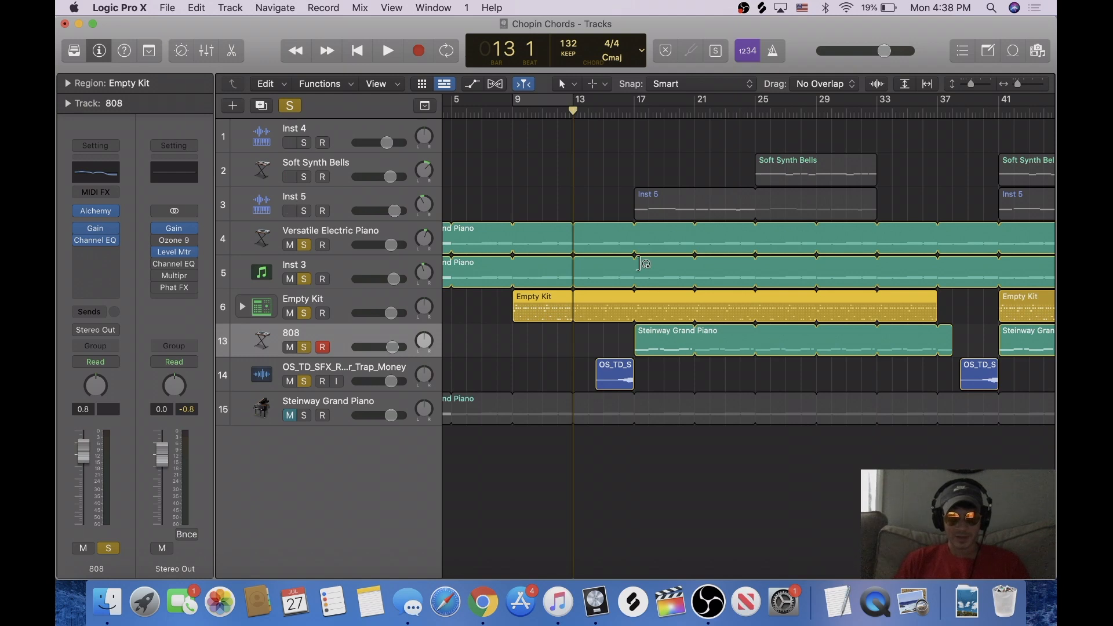
Examine the notes of the 808 track's first region in the Piano Roll, and close the editor
double_click(656, 339)
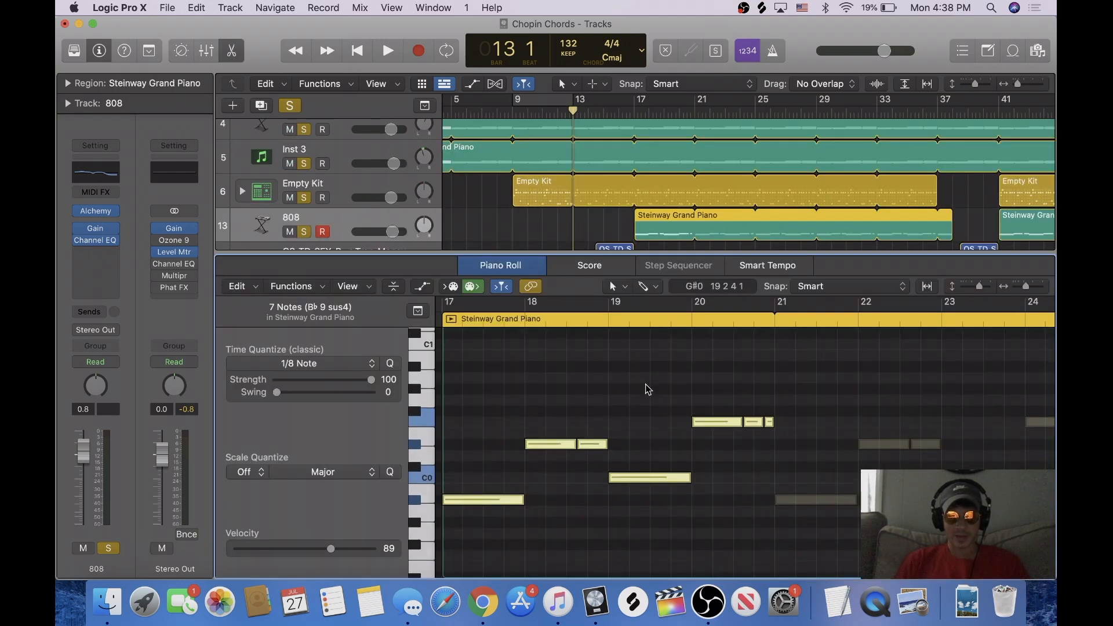
left_click(606, 405)
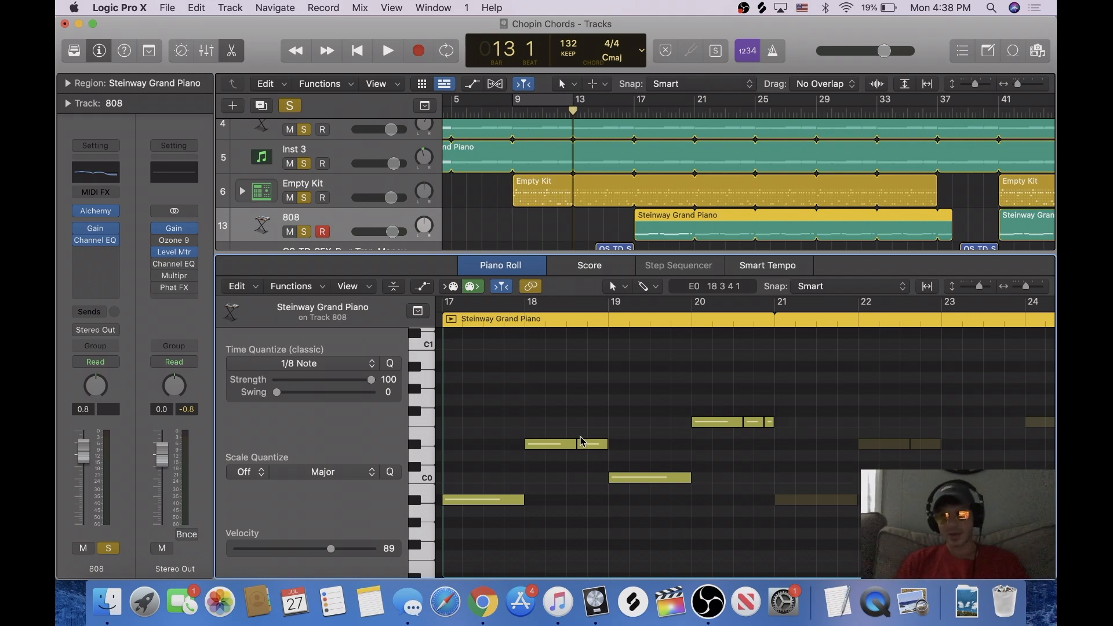
key("e")
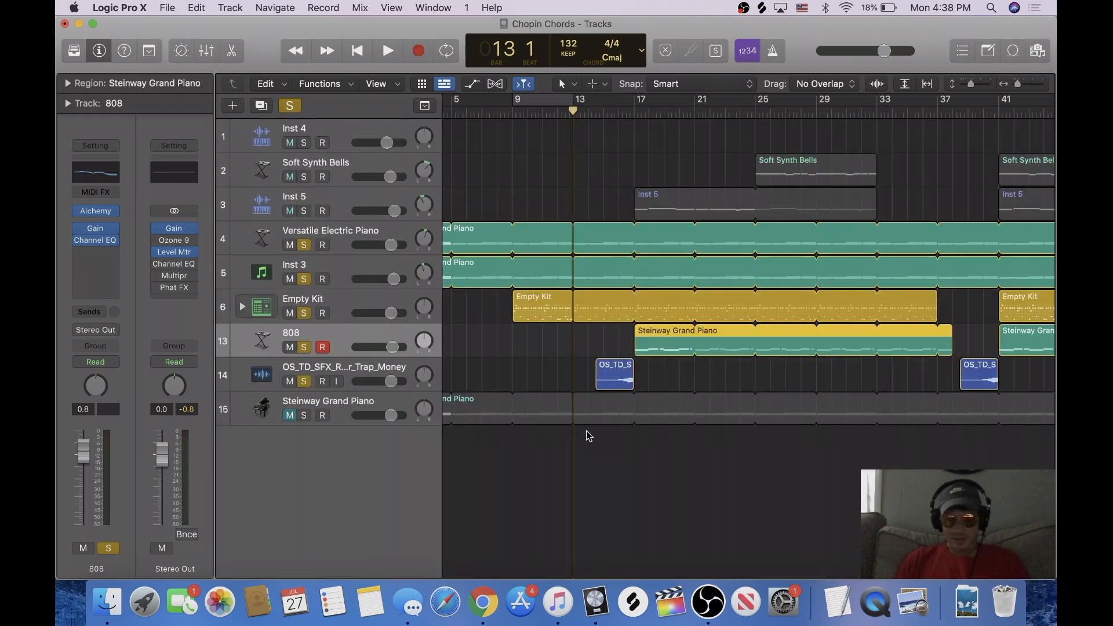
Play the soloed tracks from bar 13 into the 808 section, stop, and set the playhead at bar 17
key("space")
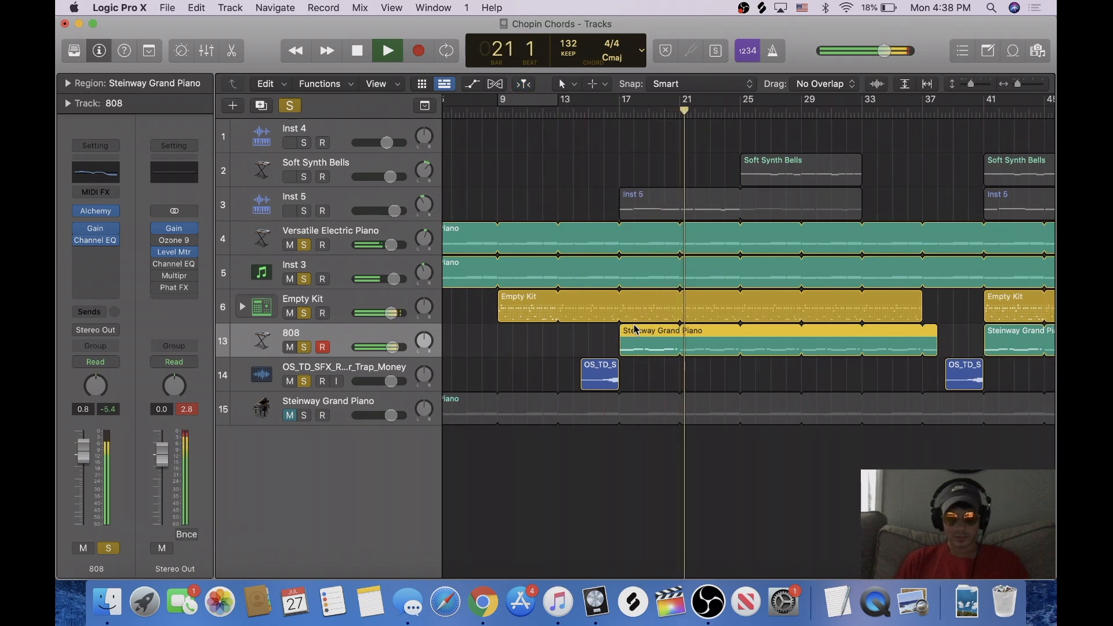
key("space")
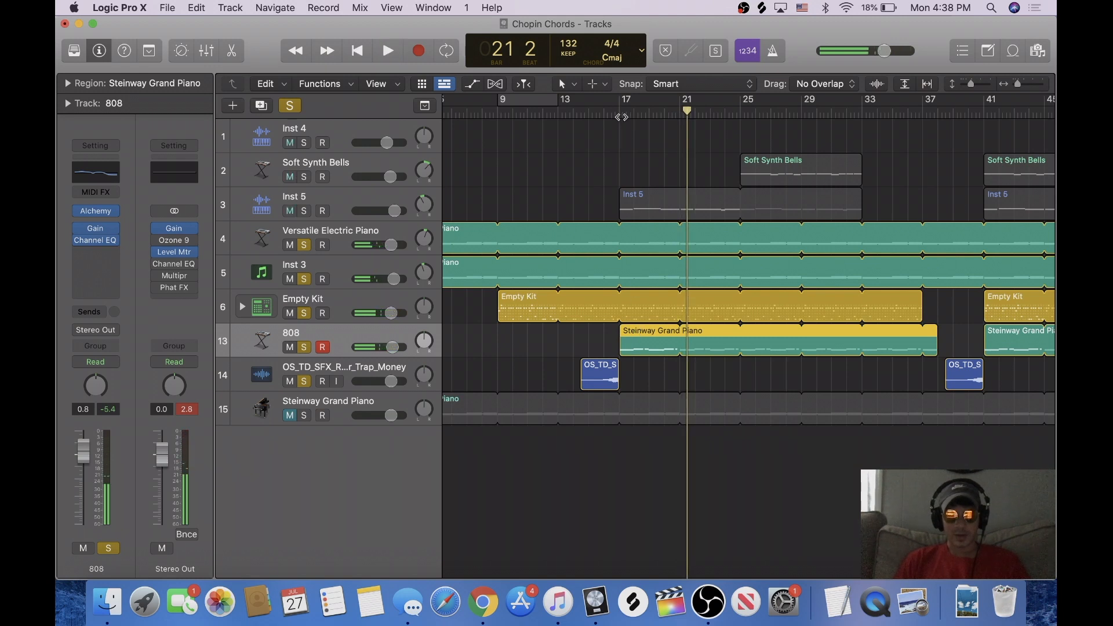
left_click(621, 117)
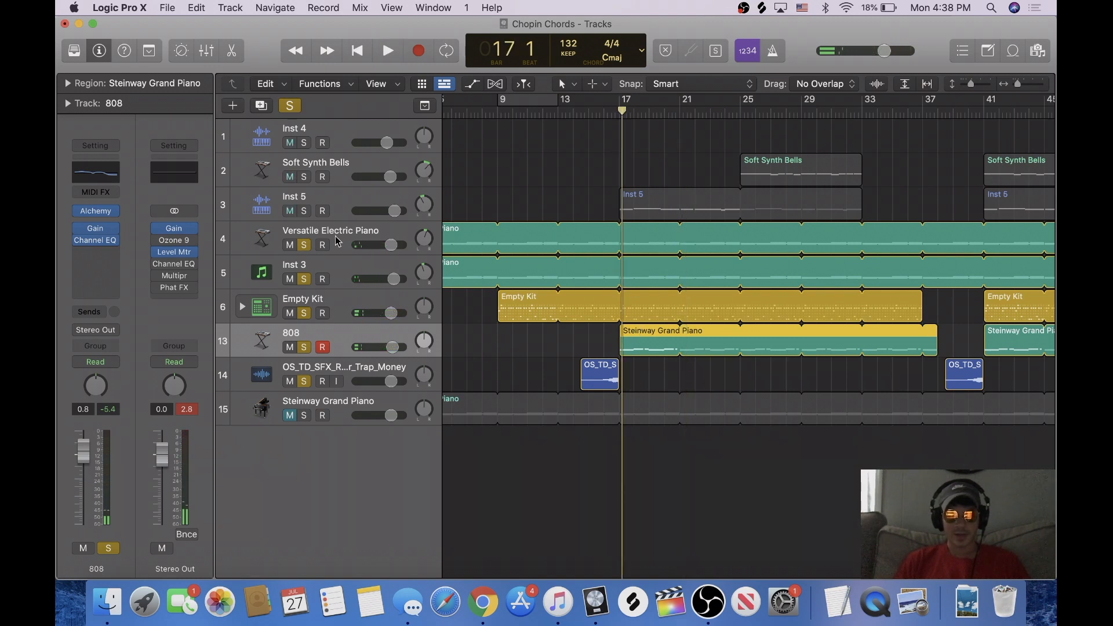
Add the Inst 5 track to the solo and move the playhead to bar 15
left_click(304, 211)
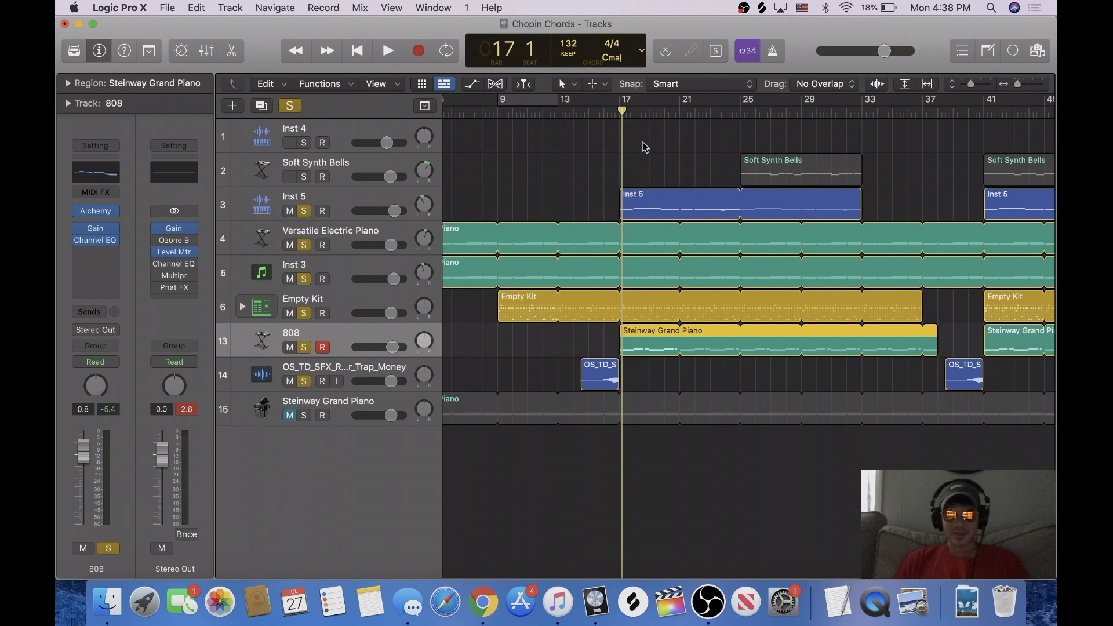
left_click(621, 112)
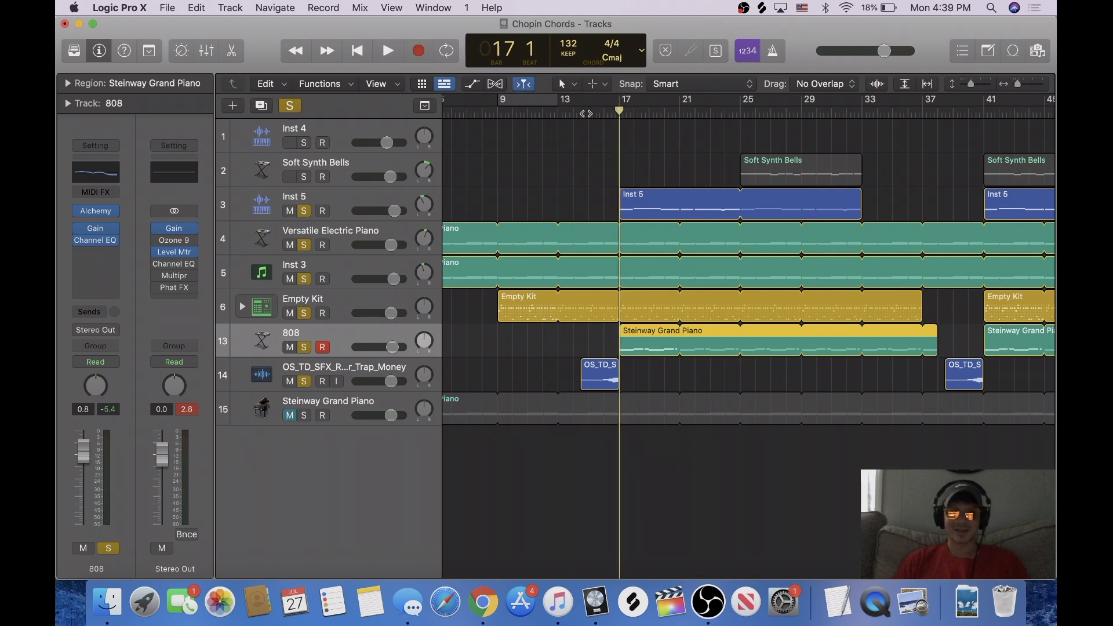
left_click(587, 114)
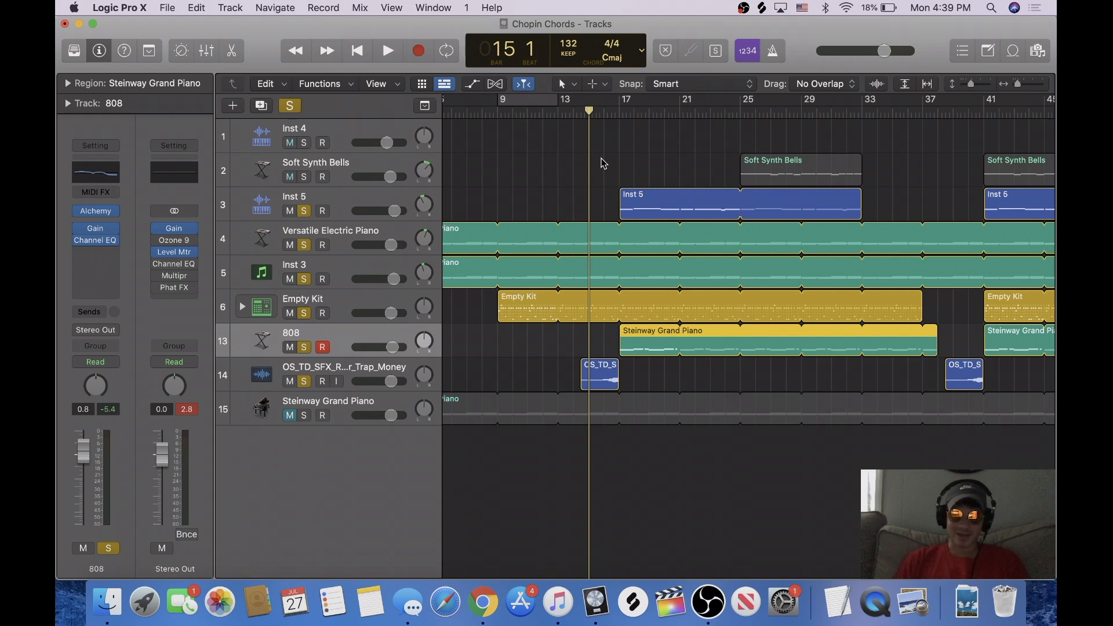
Play the soloed tracks from bar 15 while examining the Inst 5 melody in the Piano Roll, then close the editor and stop playback
key("space")
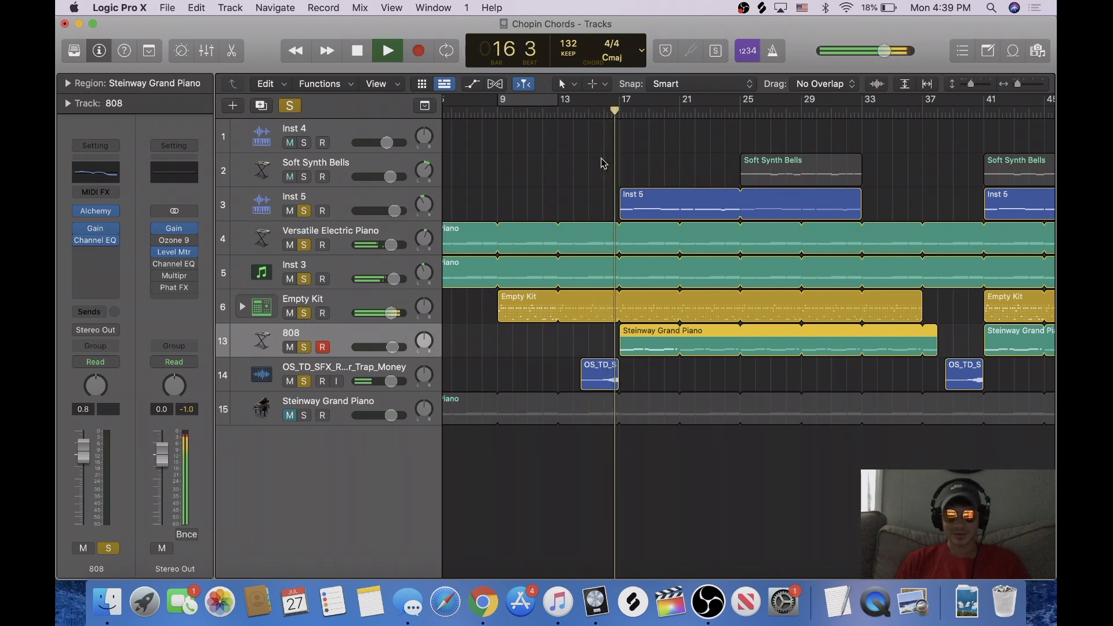
left_click(633, 197)
double_click(633, 197)
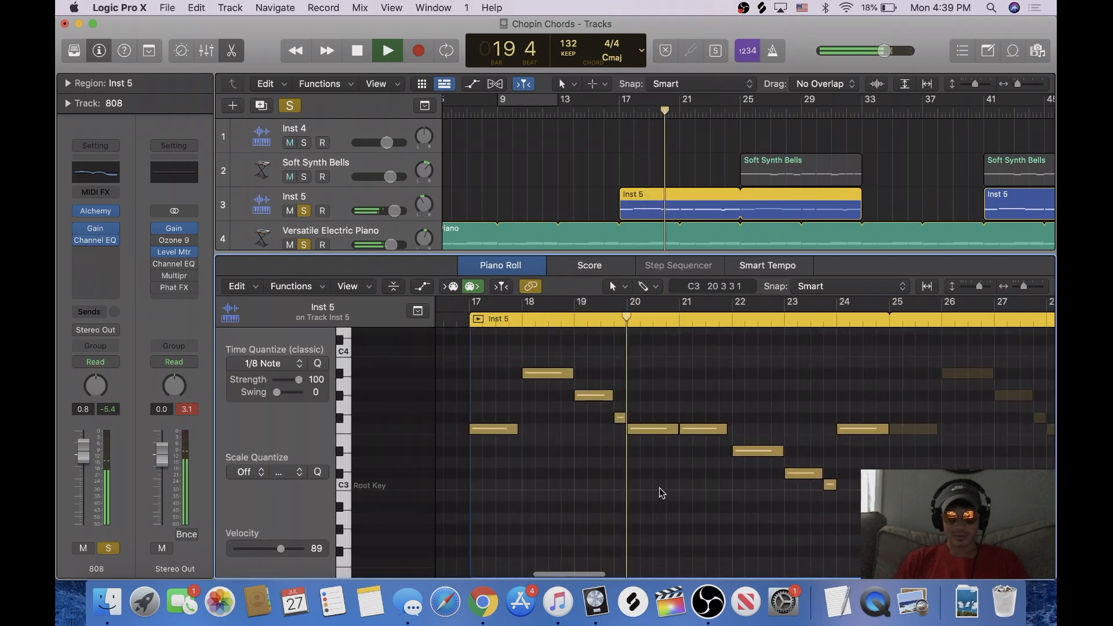
scroll(662, 493, "up", 3)
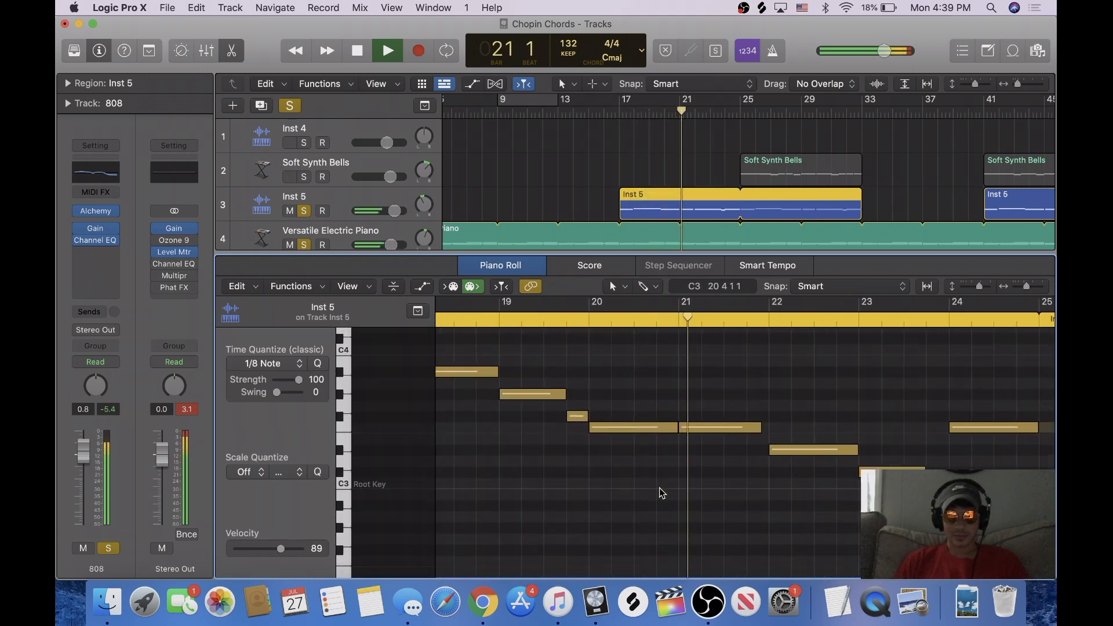
scroll(662, 493, "right", 2)
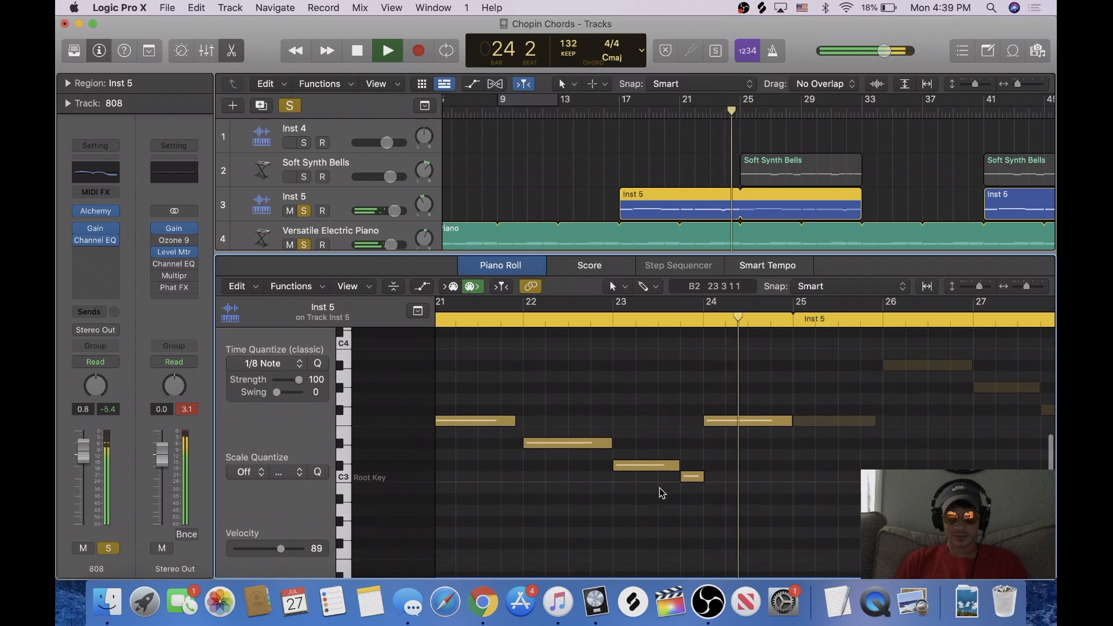
key("b")
key("b")
key("space")
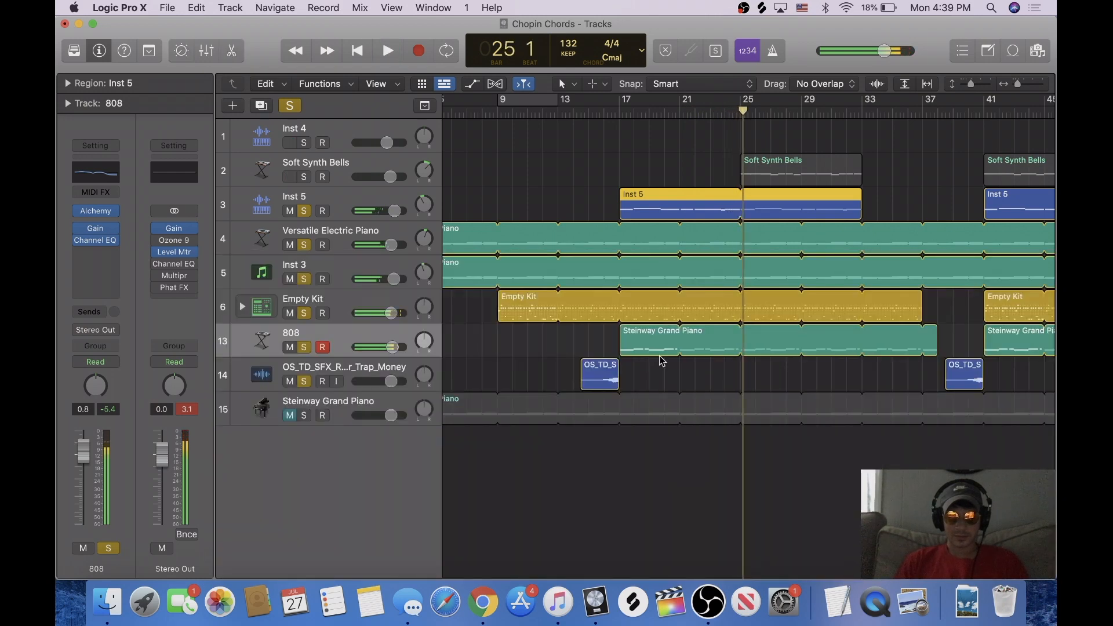
Add the Soft Synth Bells track to the solo, clear all track solos, and keep the playhead at bar 25
left_click(659, 168)
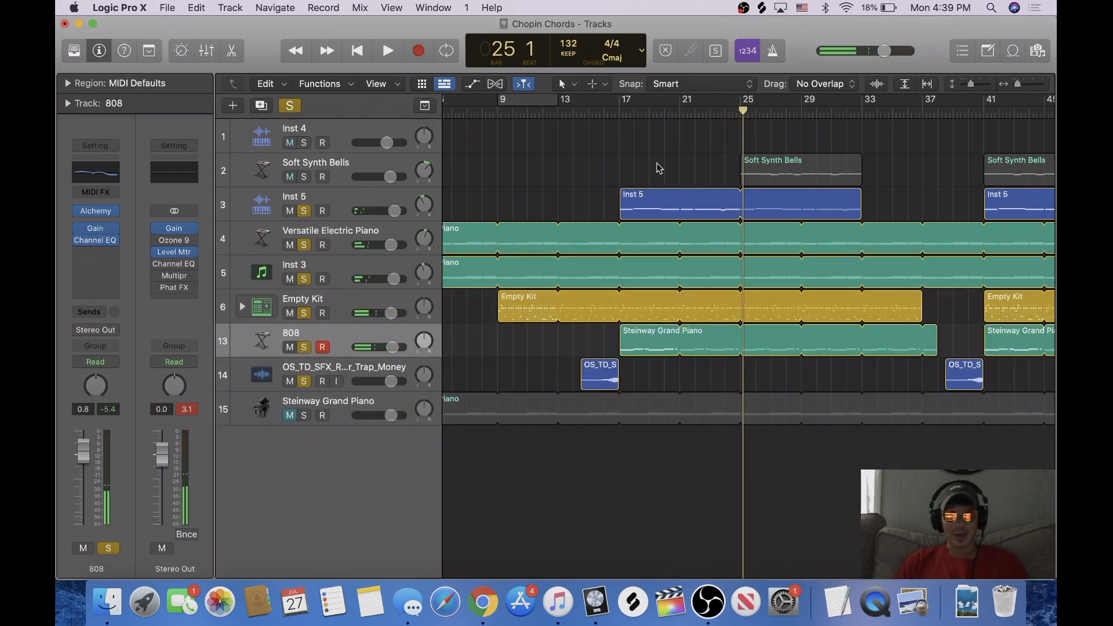
left_click(303, 178)
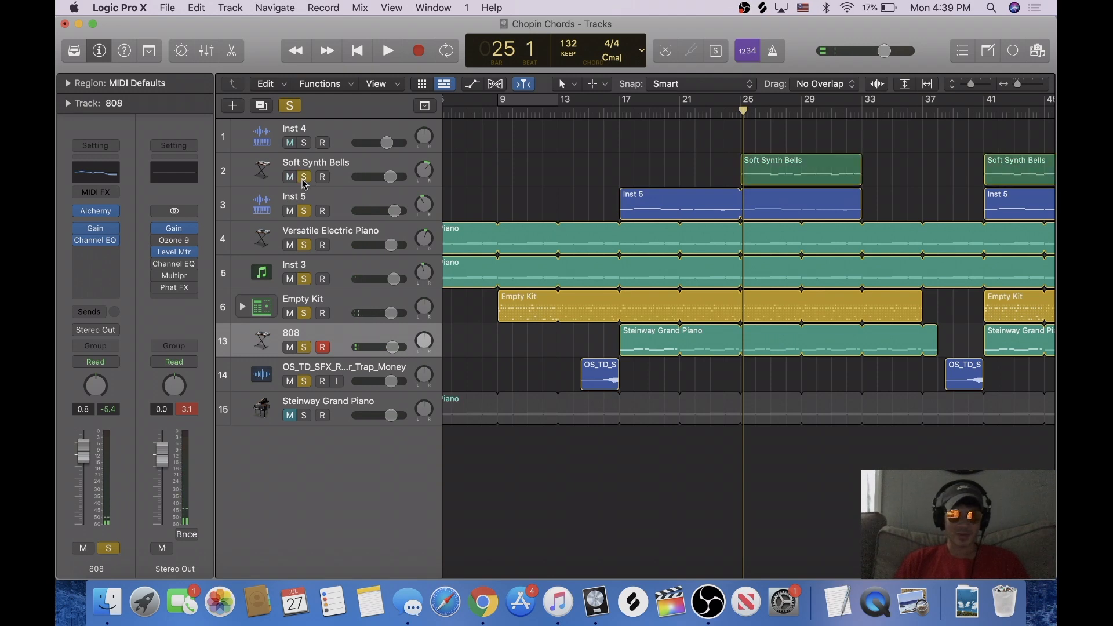
scroll(688, 182, "down", 5)
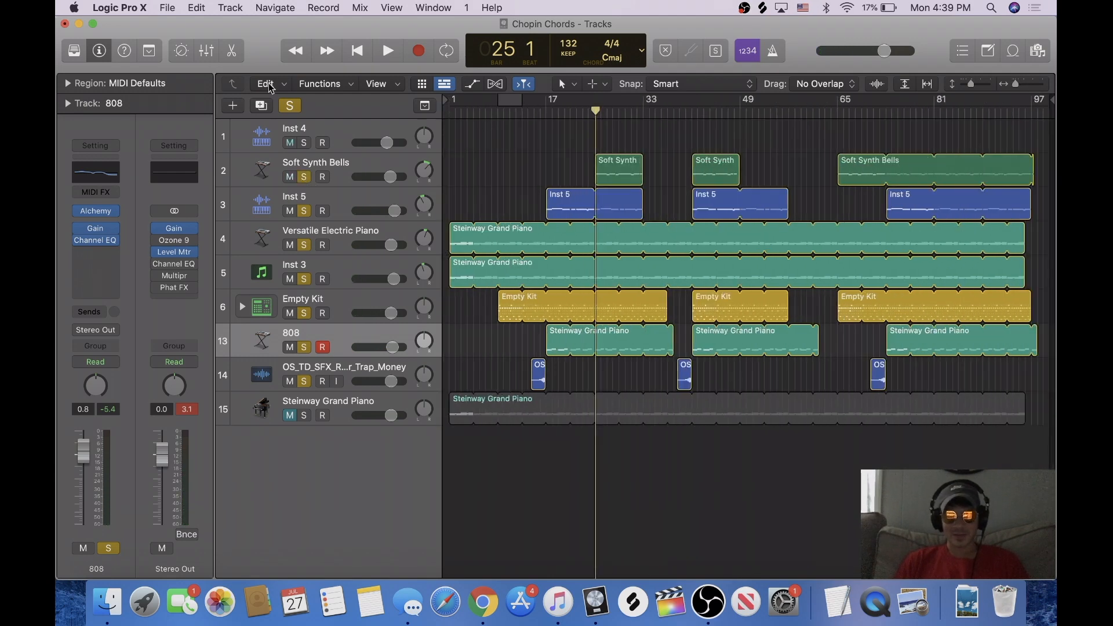
left_click(290, 105)
scroll(645, 260, "up", 5)
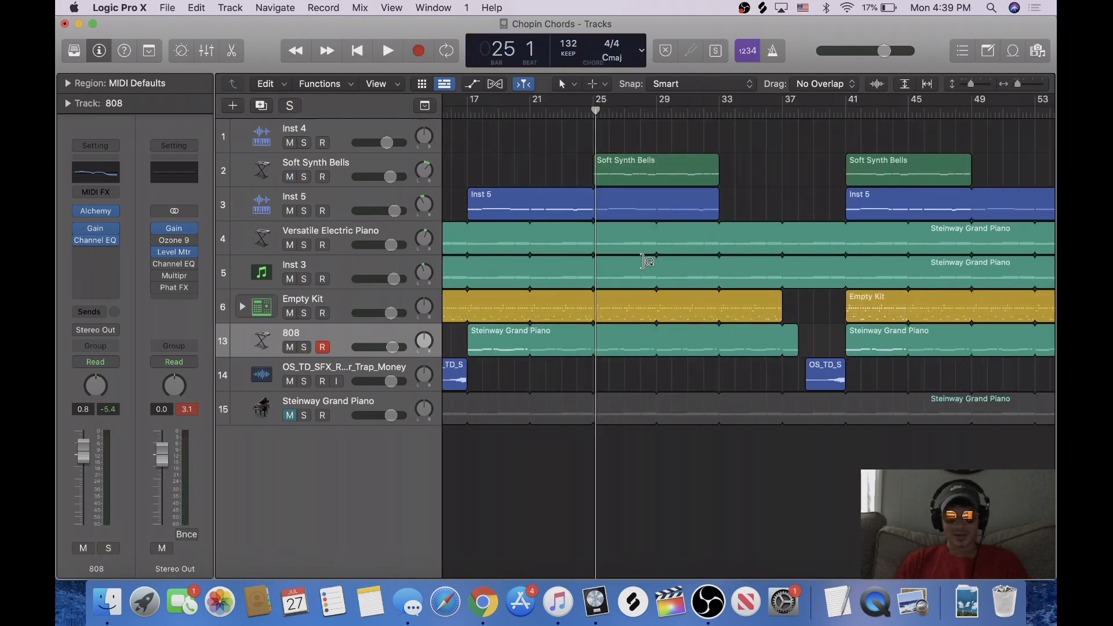
scroll(634, 252, "left", 1)
left_click(601, 116)
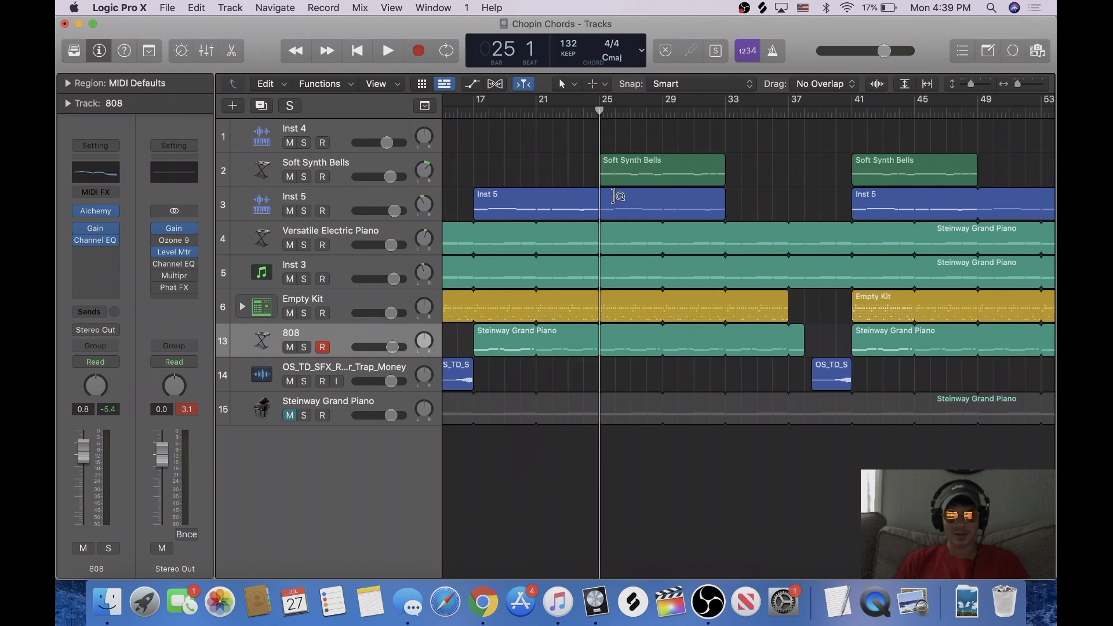
Compare the notes of the first Soft Synth Bells and Inst 5 regions in the Piano Roll, and close the editor
left_click(524, 203)
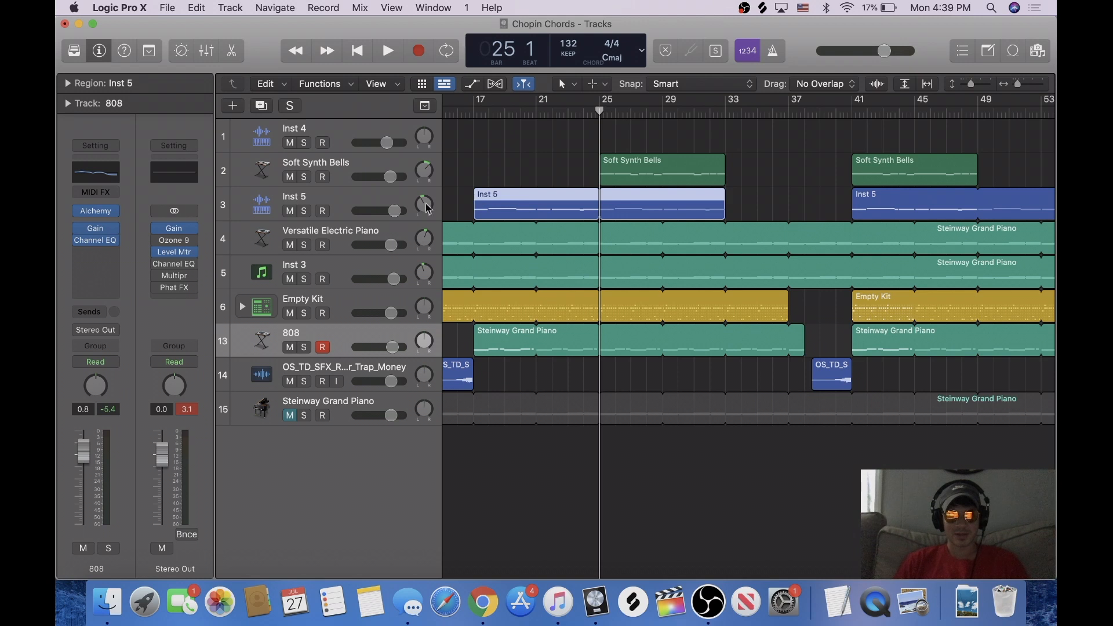
left_click(616, 178)
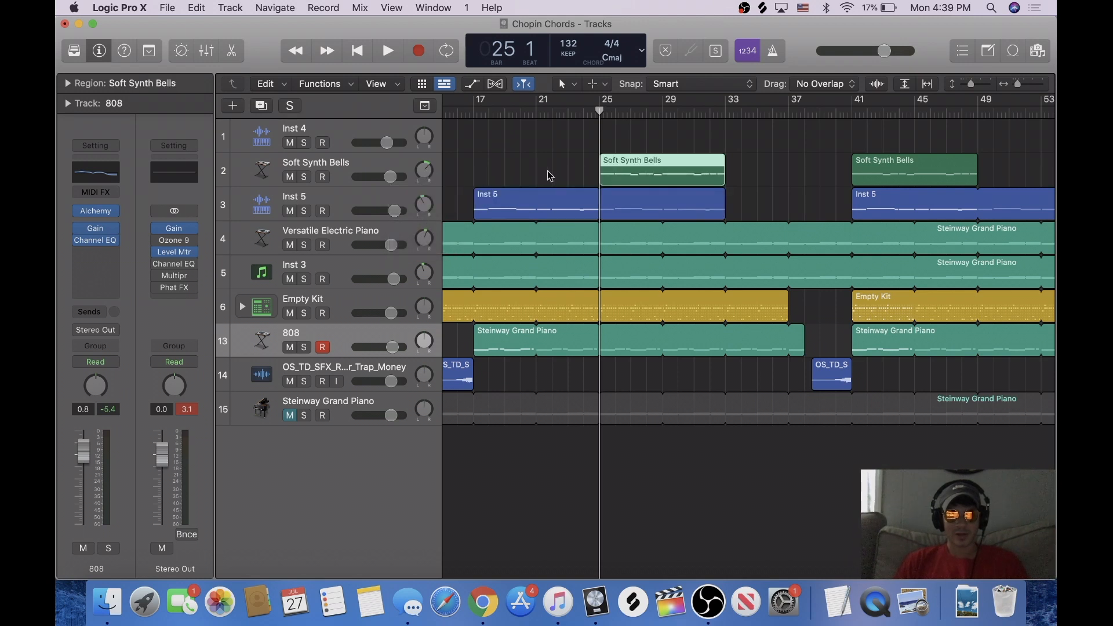
key("super+Right")
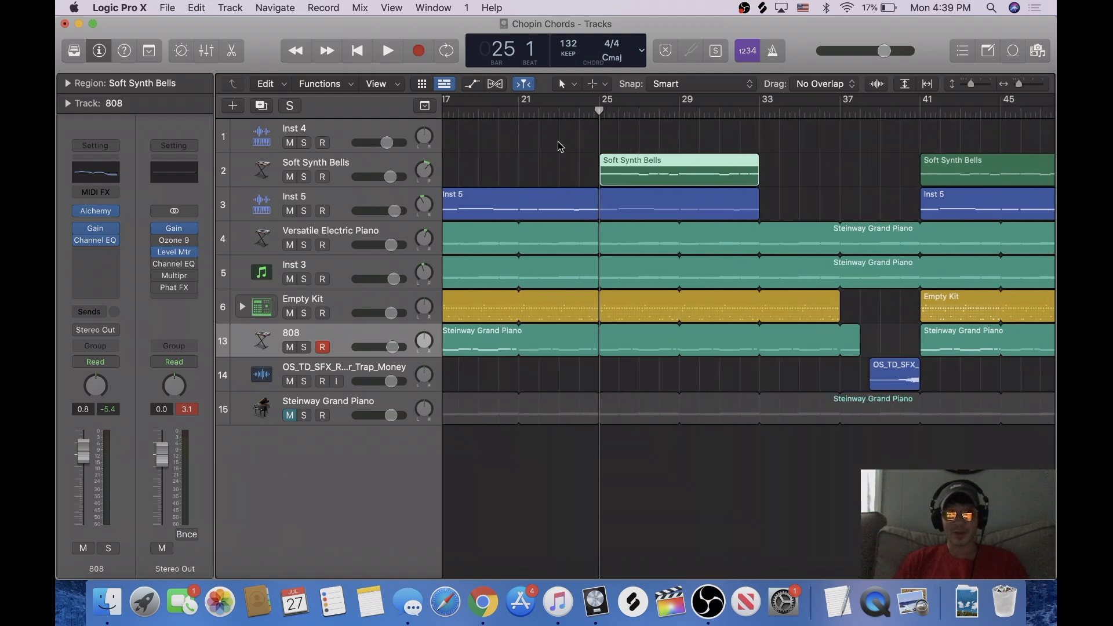
double_click(616, 167)
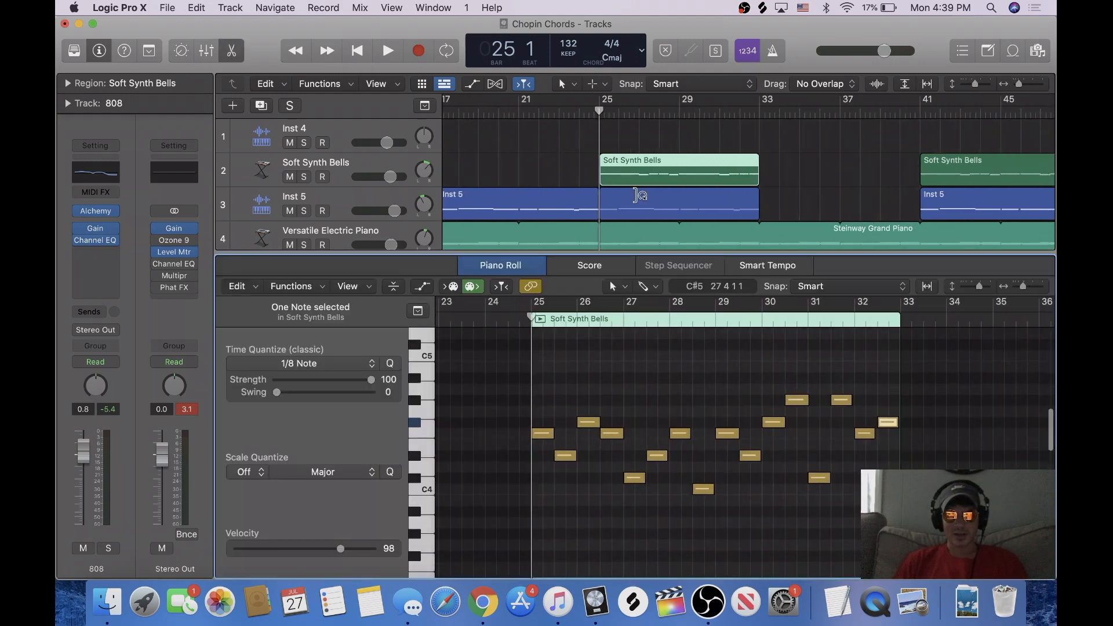
left_click(634, 191)
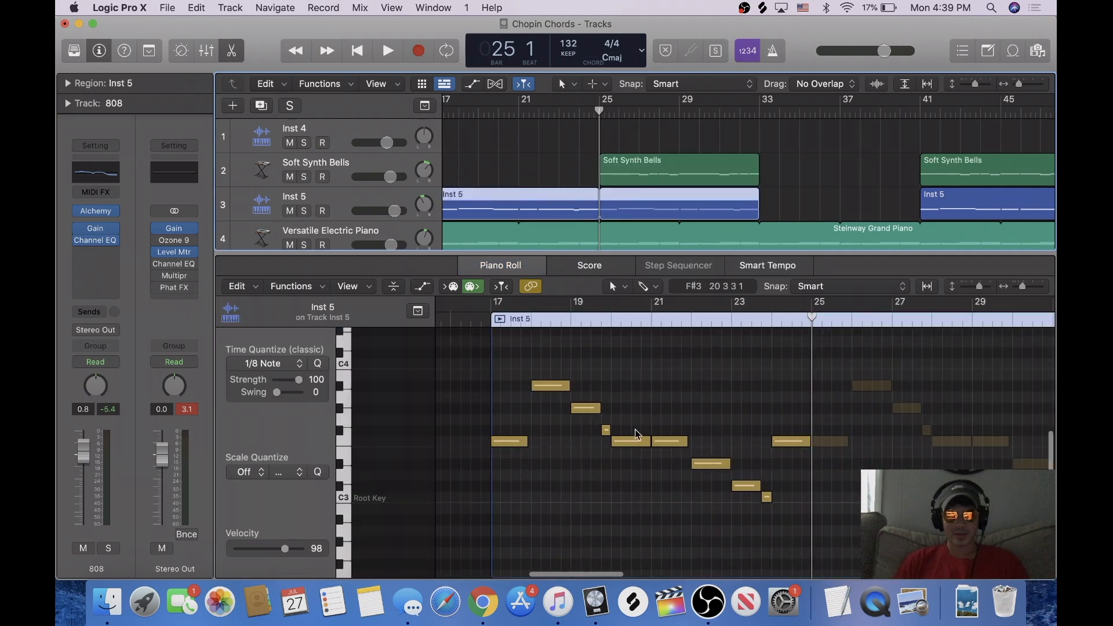
key("e")
left_click(577, 175)
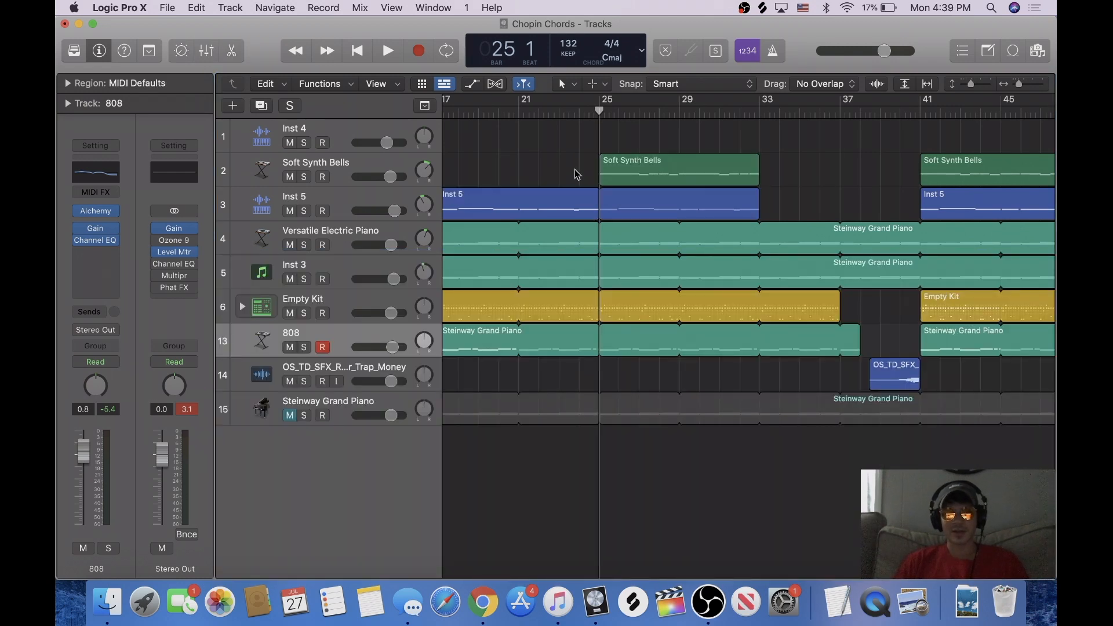
Move the playhead to bar 24 and play the full mix into the Soft Synth Bells entry
scroll(577, 175, "down", 5)
scroll(577, 175, "left", 3)
scroll(619, 166, "left", 2)
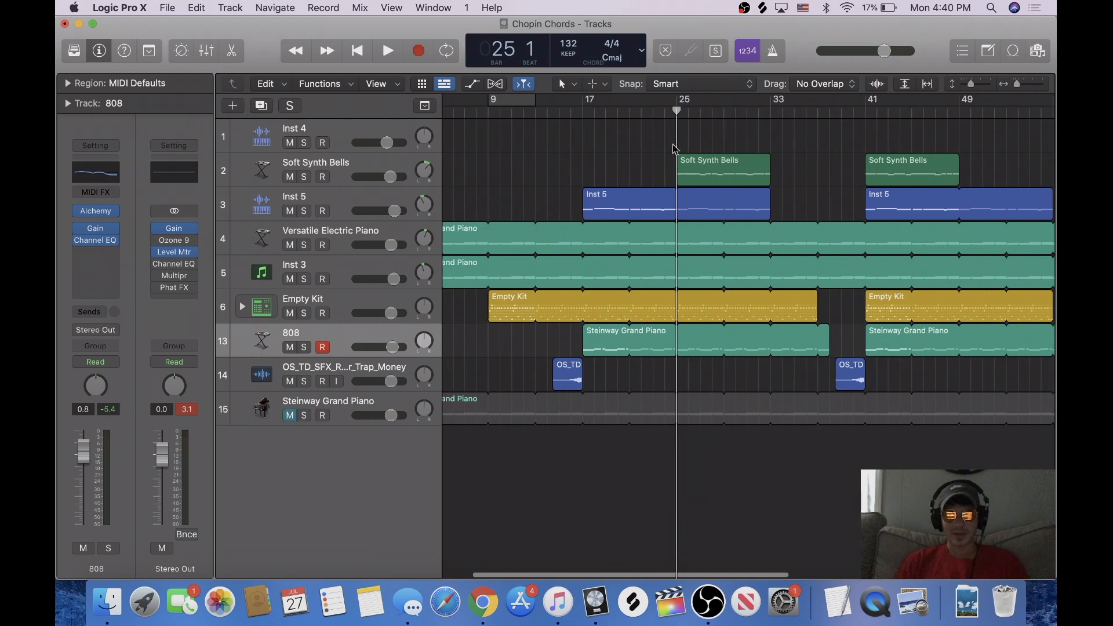
left_click(665, 115)
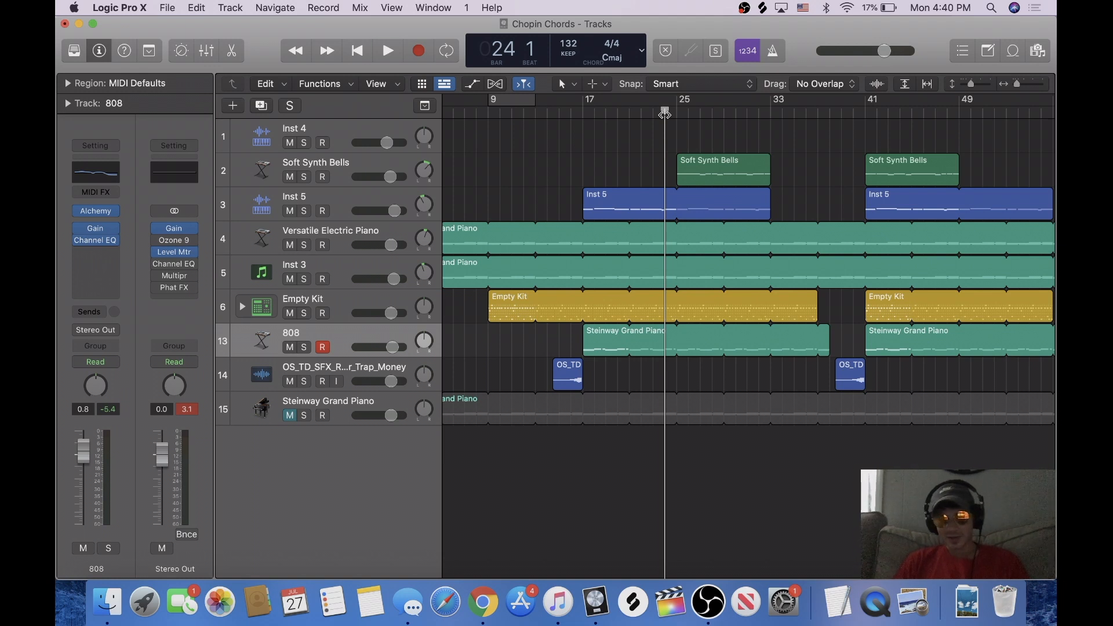
key("space")
scroll(682, 176, "up", 3)
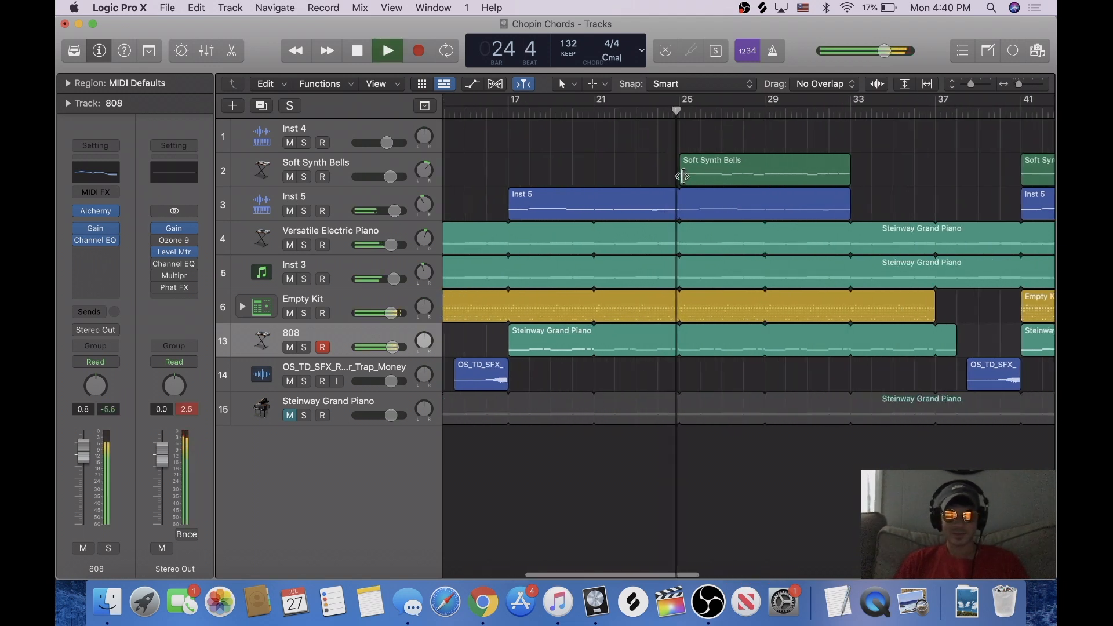
Follow the full-mix playback from the Soft Synth Bells entry at bar 25 to bar 35, and examine the region layout of the whole arrangement
scroll(682, 177, "up", 1)
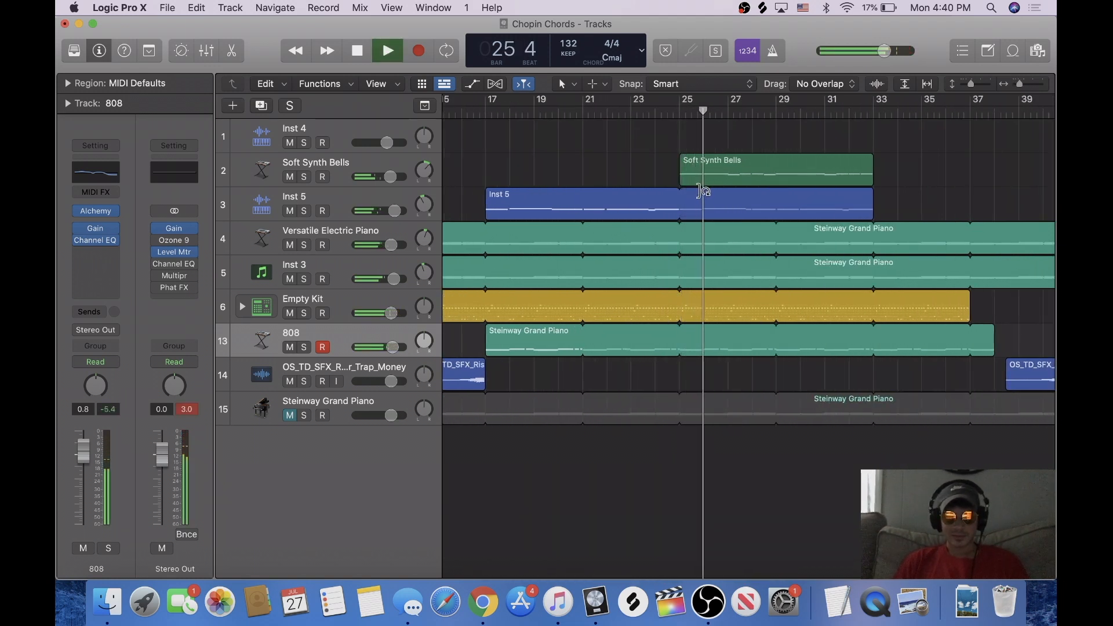
scroll(731, 208, "right", 2)
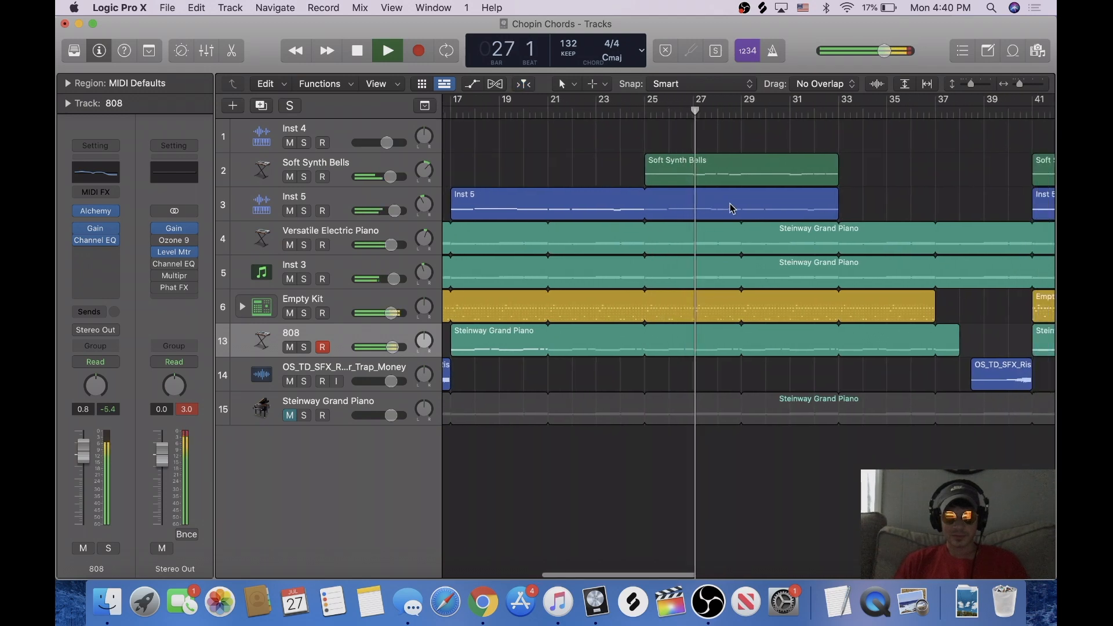
scroll(732, 209, "down", 3)
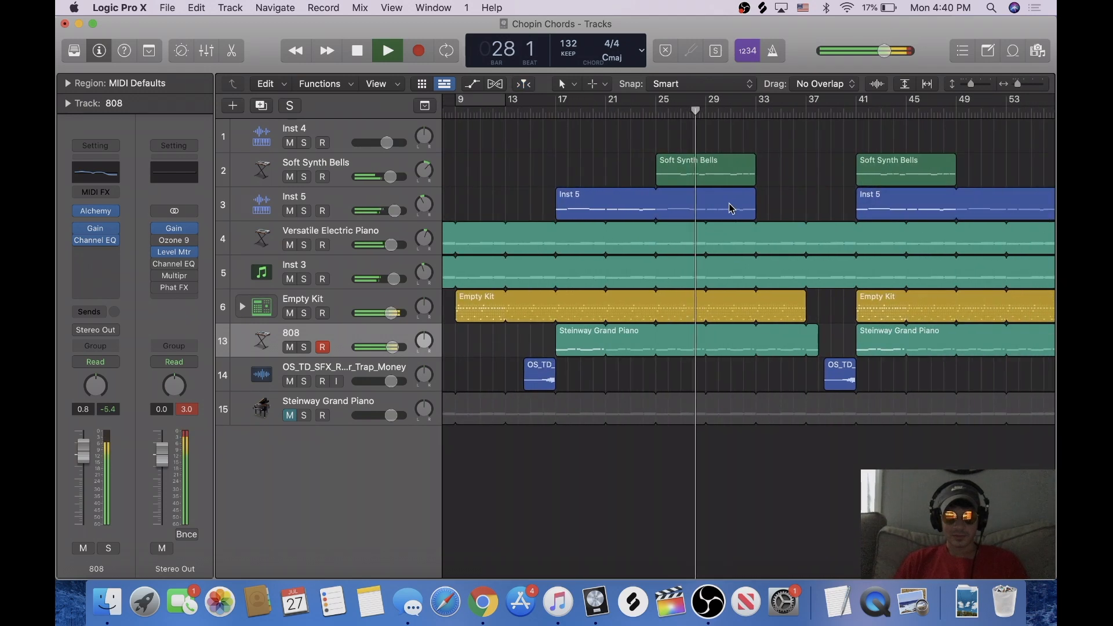
scroll(732, 209, "right", 2)
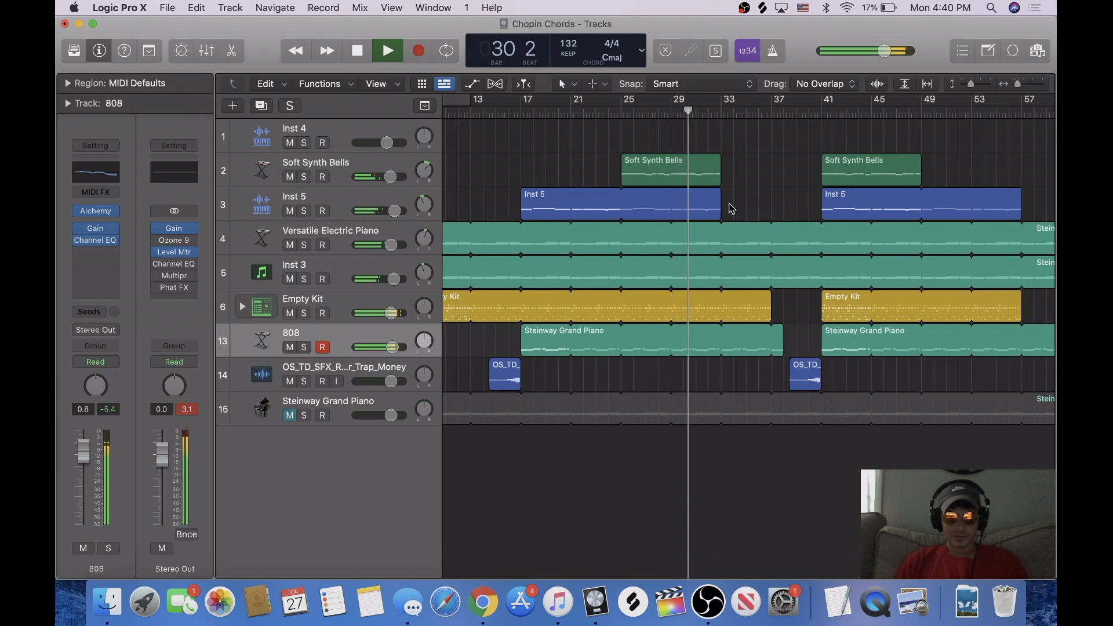
scroll(731, 209, "up", 3)
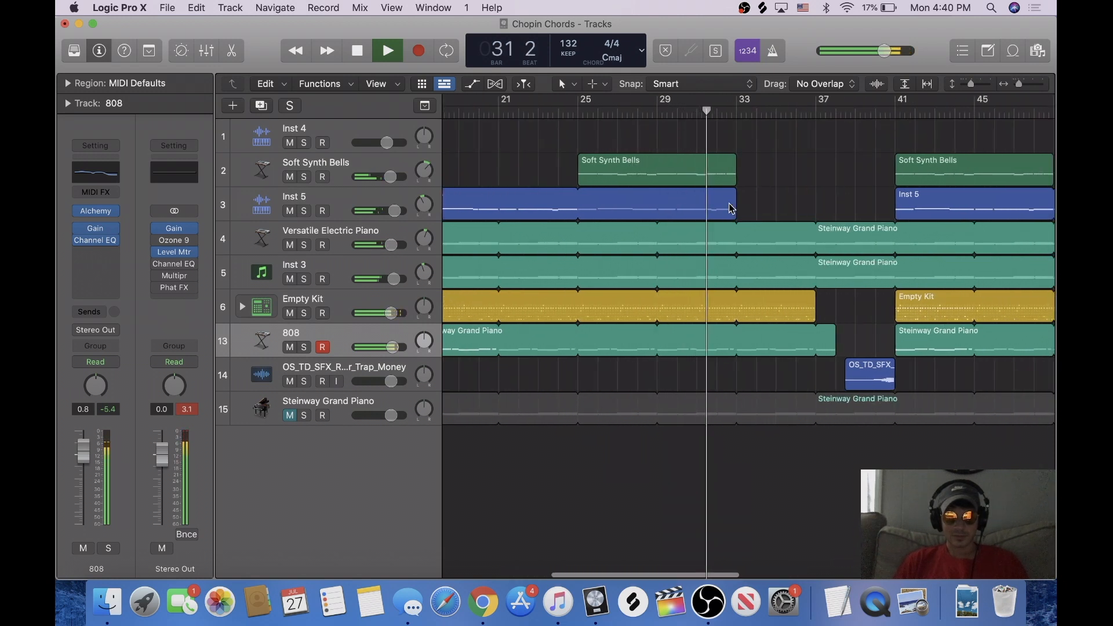
scroll(730, 208, "down", 3)
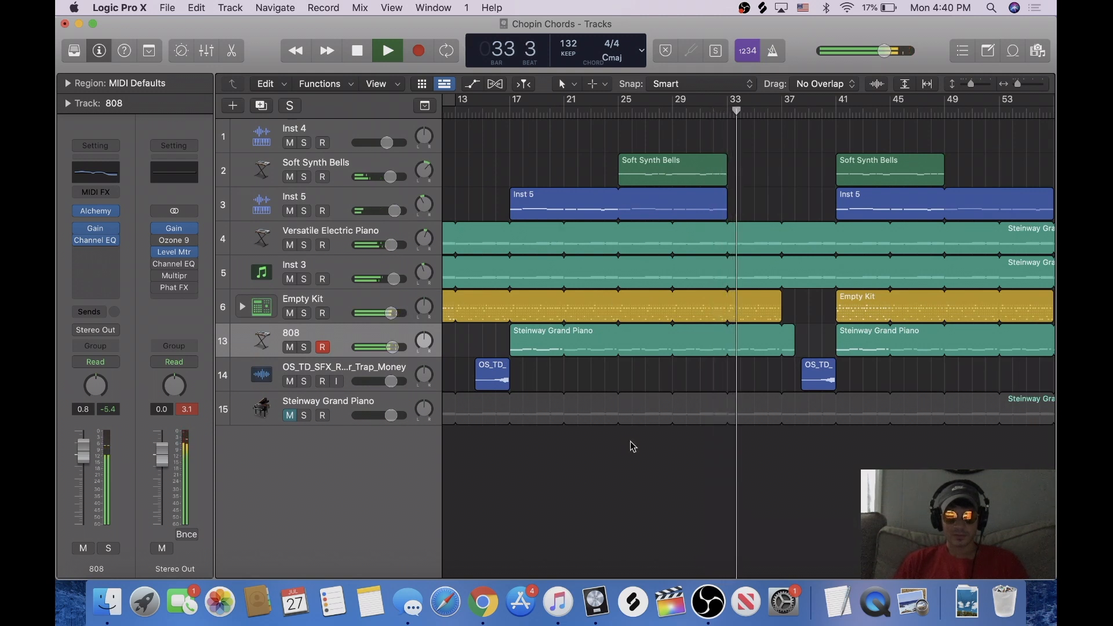
scroll(631, 441, "down", 3)
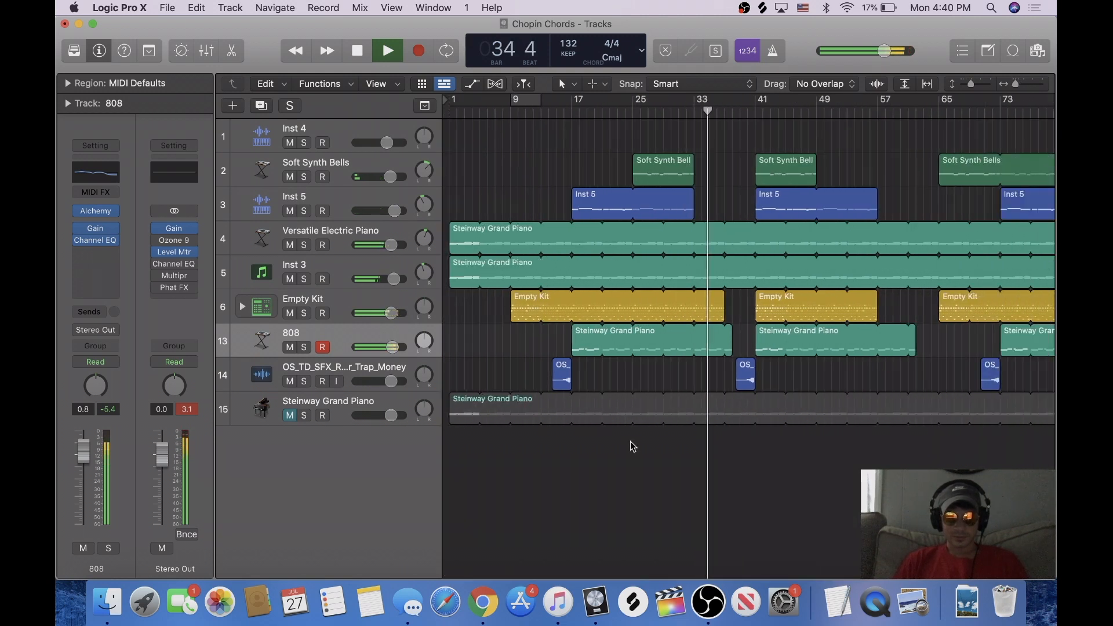
scroll(631, 441, "down", 3)
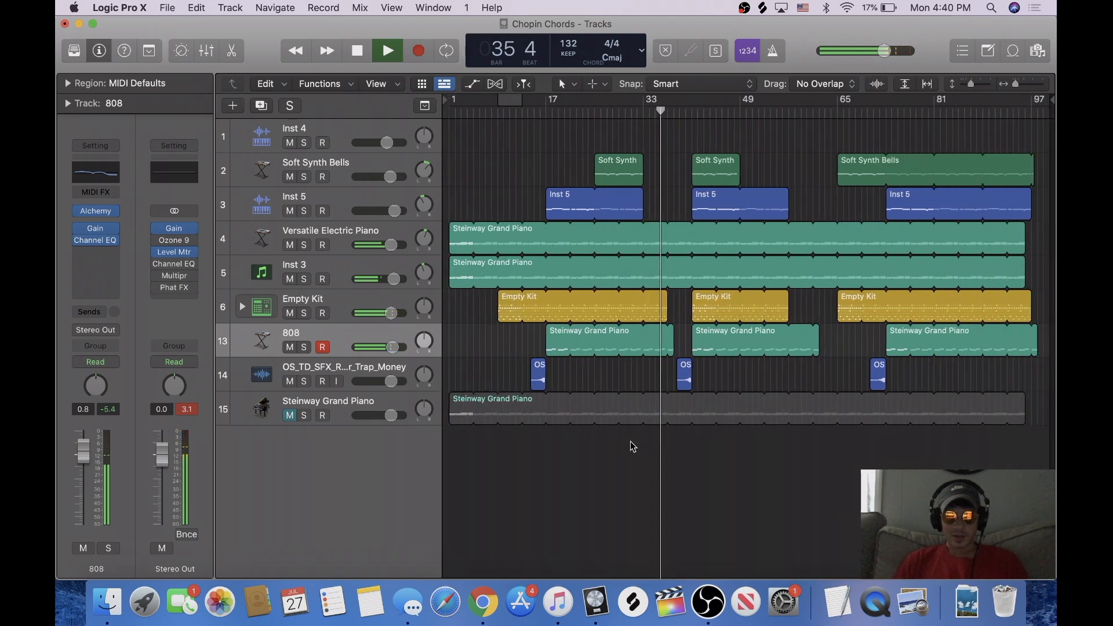